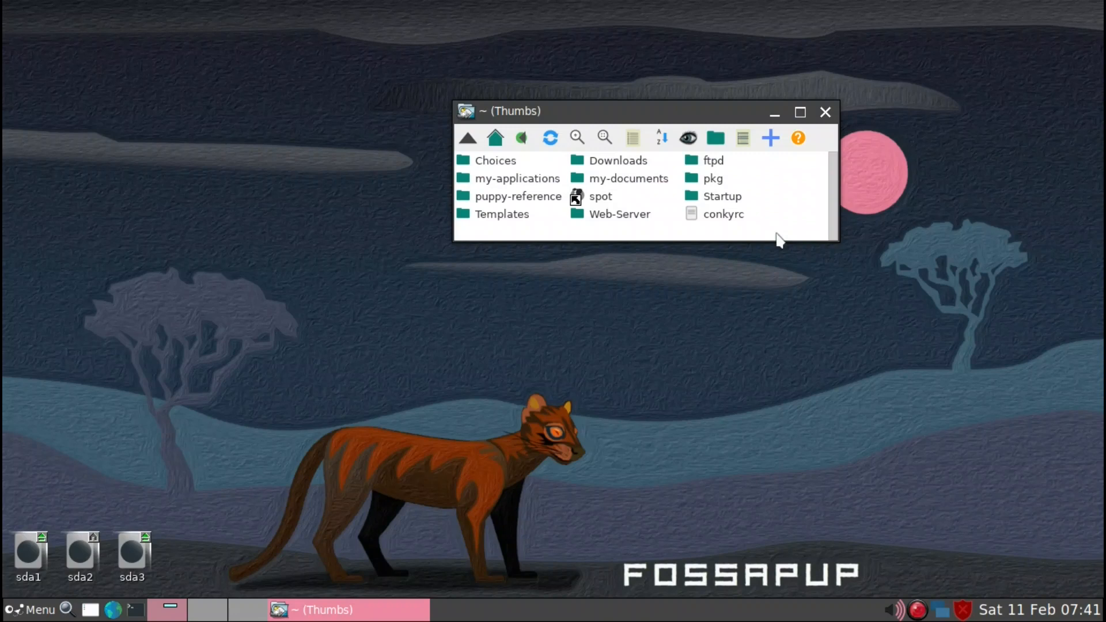
Show the hidden files in the home folder and open .gtkrc-2.0 in Geany
key("ctrl+h")
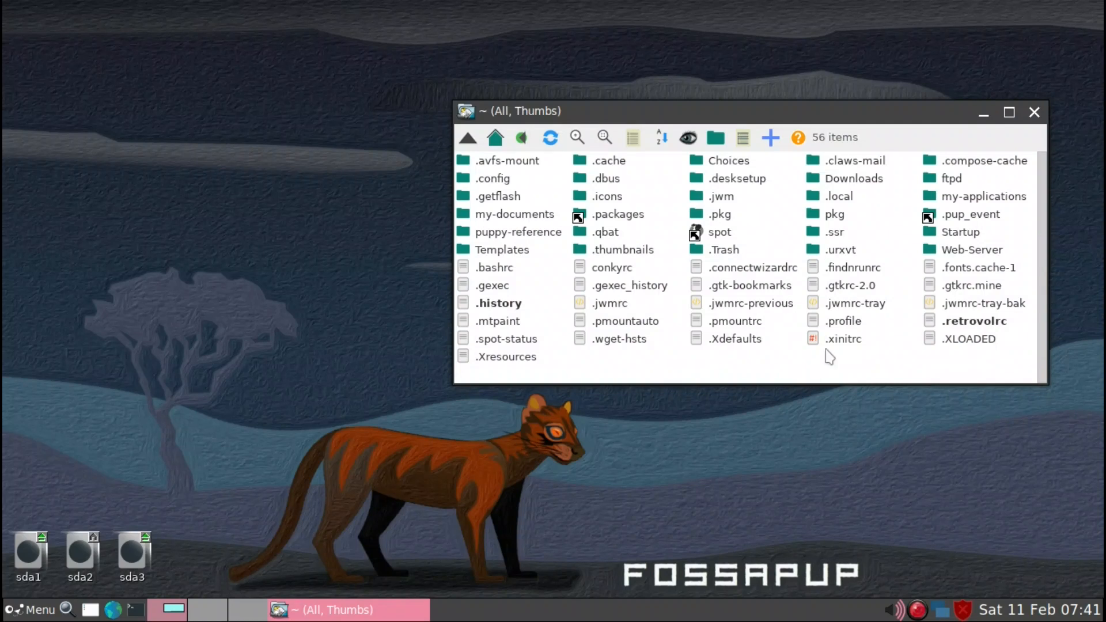
right_click(861, 288)
mouse_move(860, 288)
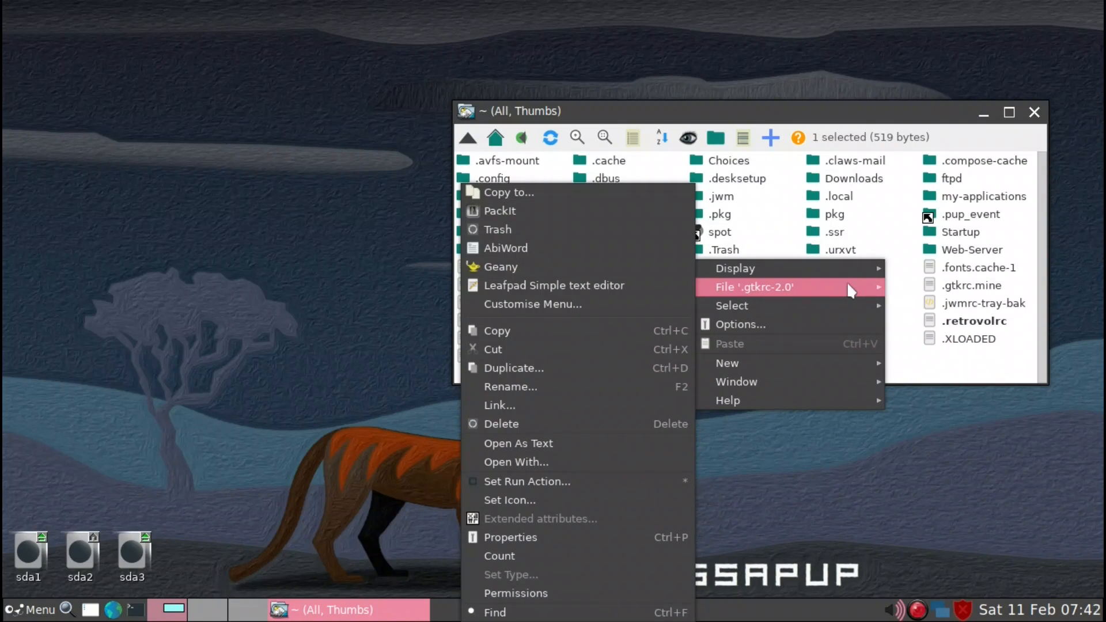
left_click(598, 266)
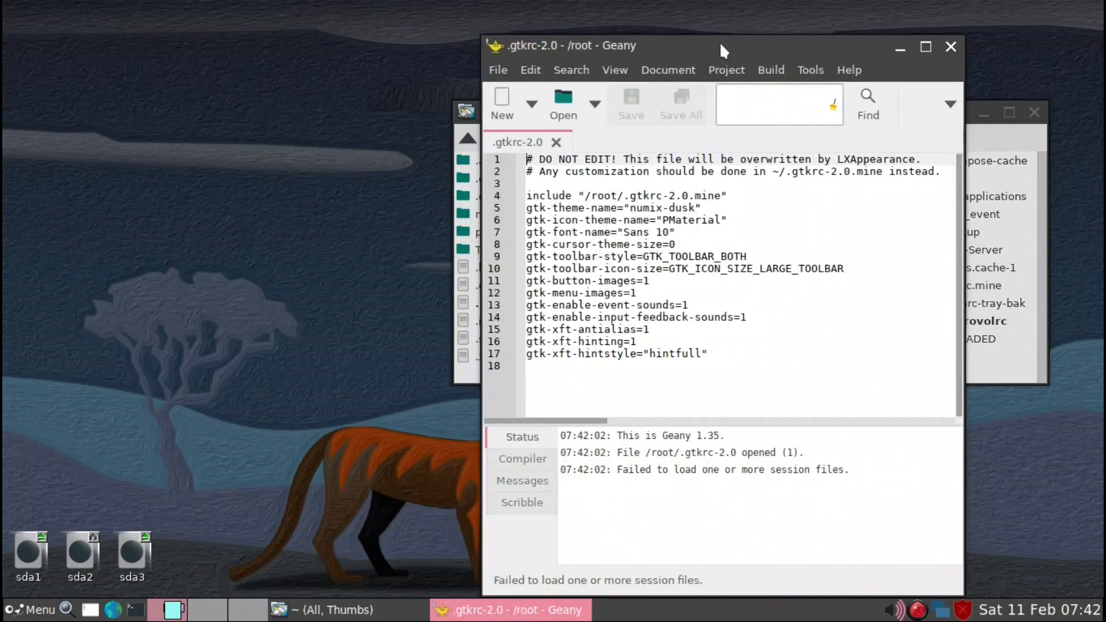
Hide Geany's message window and move the editor aside so the home folder listing is uncovered
left_click(612, 72)
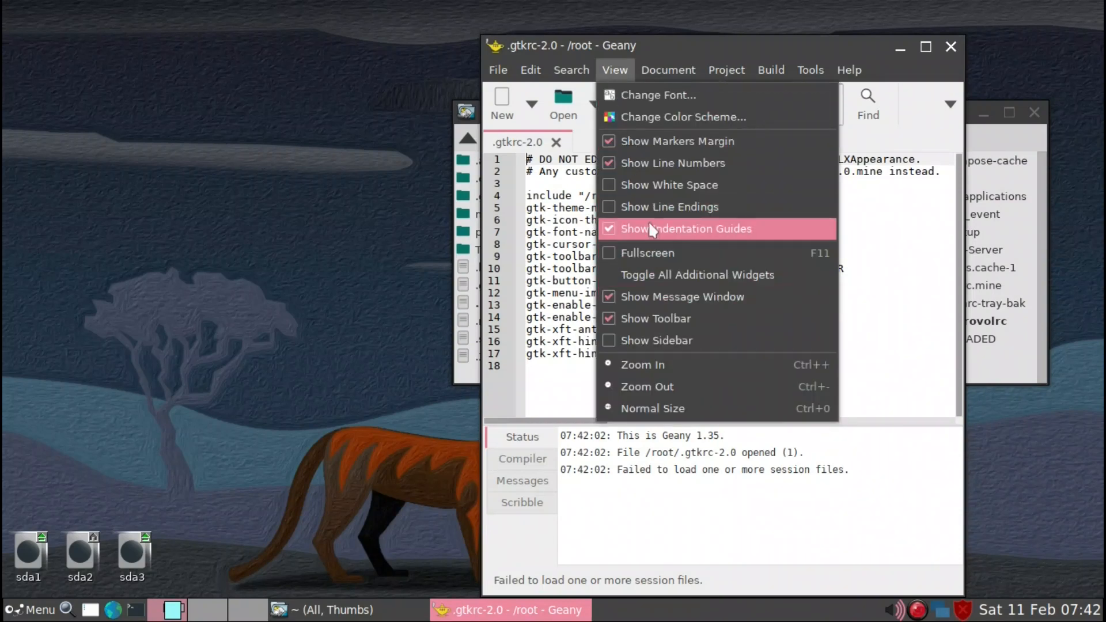
left_click(658, 296)
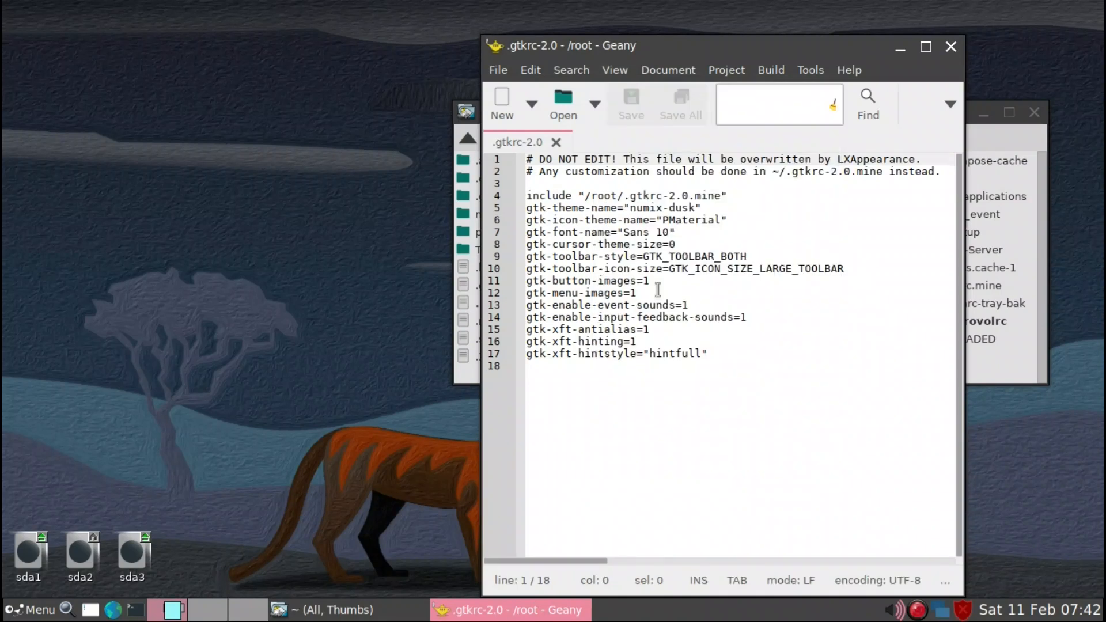
left_click_drag(690, 52, 302, 26)
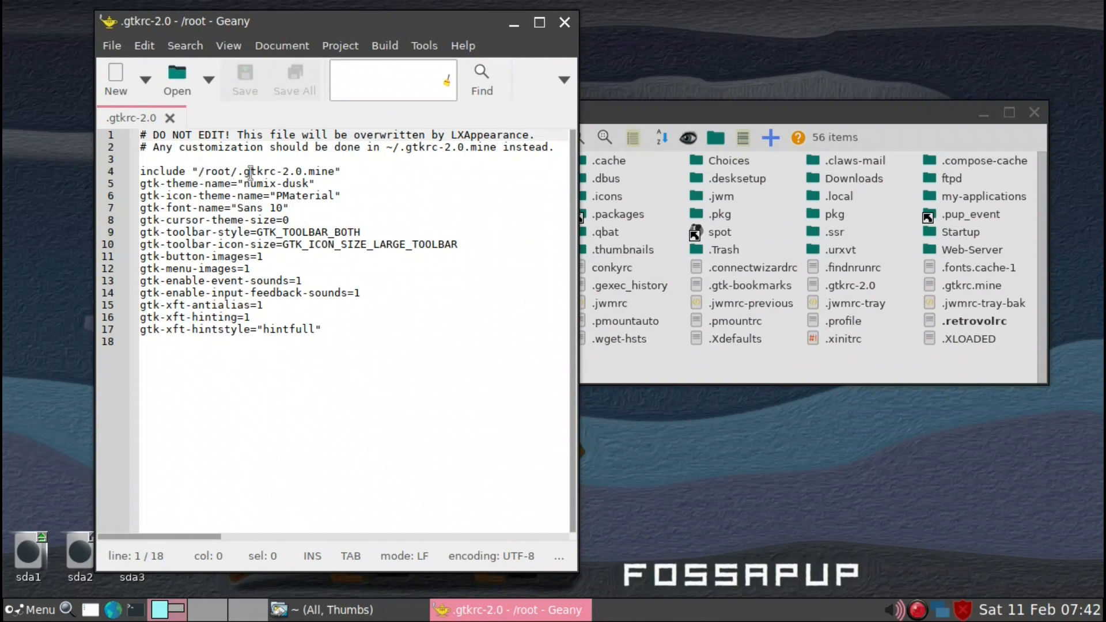
Highlight the gtkrc-2.0.mine file name on the include line and bring the home folder window forward beside the editor
left_click_drag(246, 171, 335, 173)
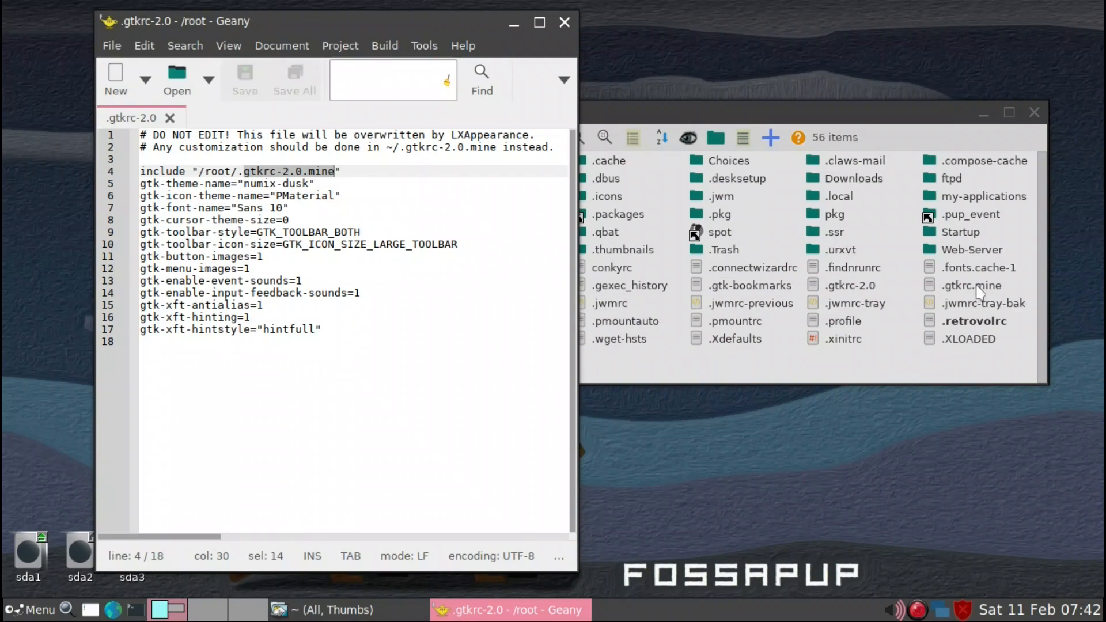
left_click(924, 119)
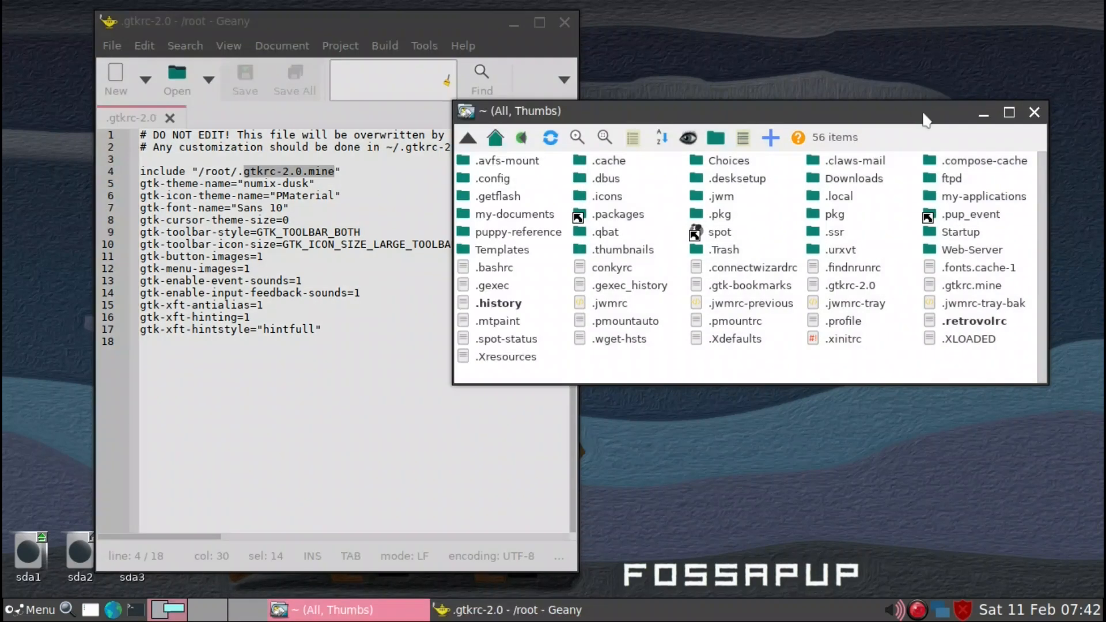
left_click_drag(924, 115, 952, 105)
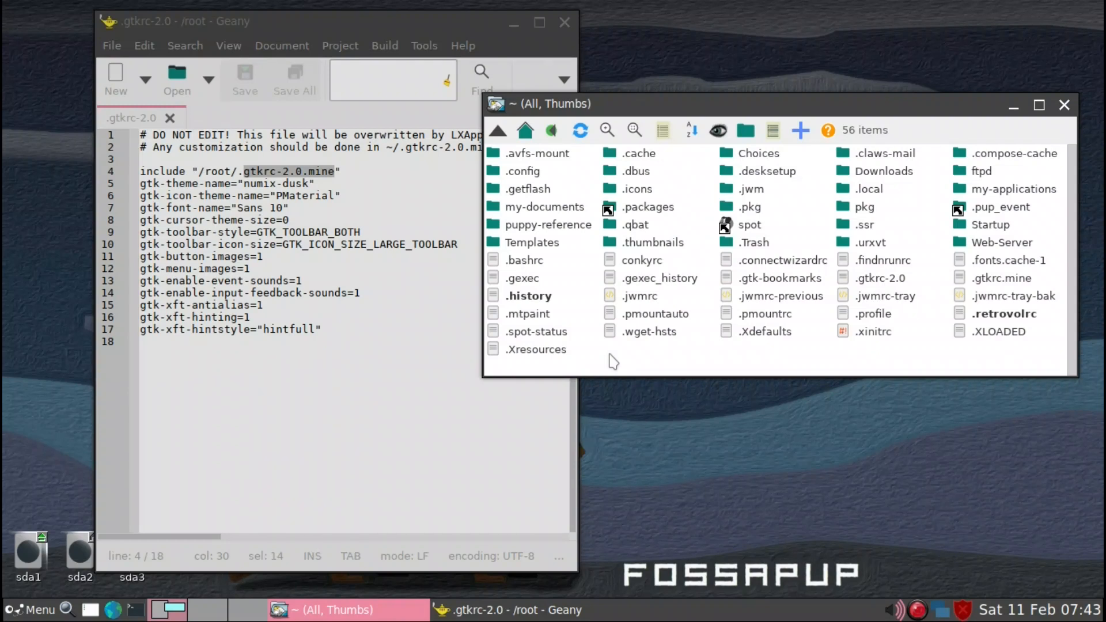
Open a terminal in the home folder, print the working directory, and create an empty .gtkrc-2.0.mine file with touch
key("grave")
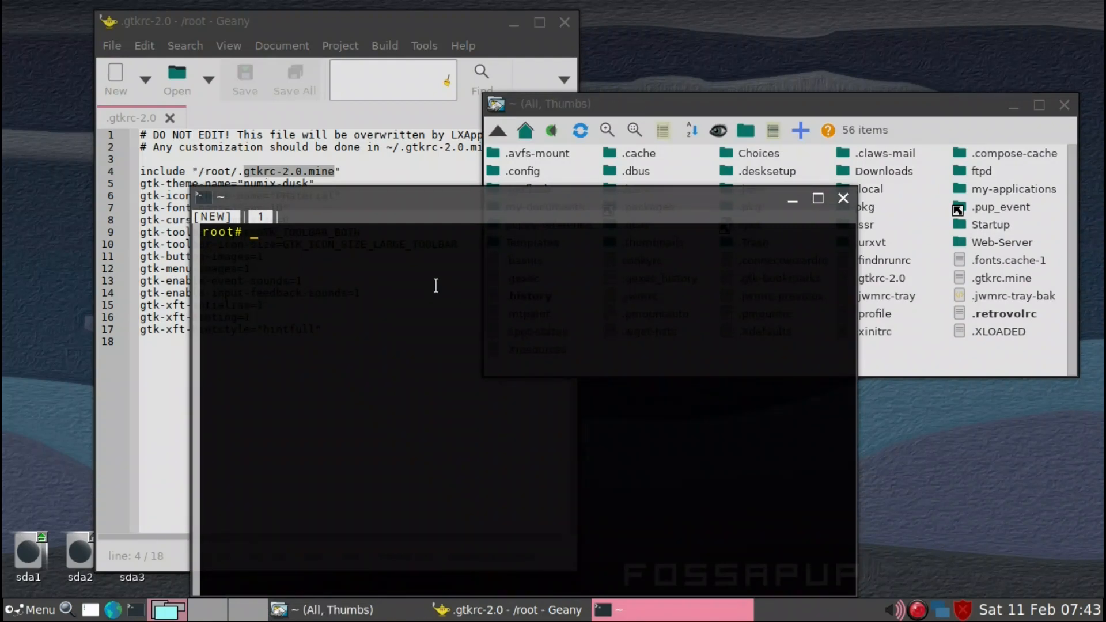
type("pwd")
key("Return")
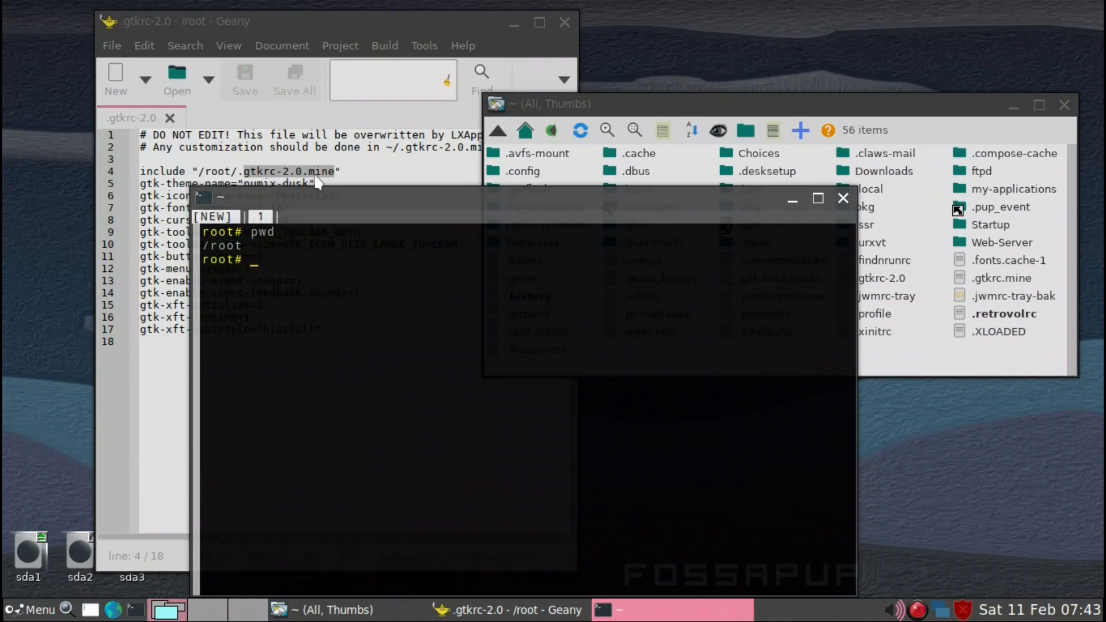
type("uch .gtkr")
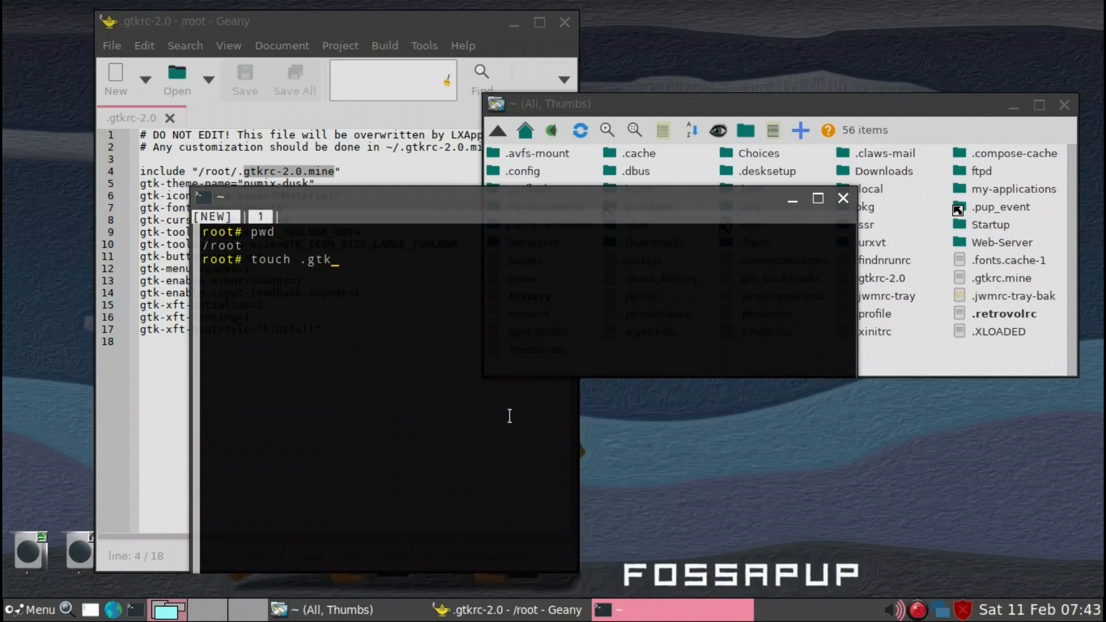
type("c-2.0.mine")
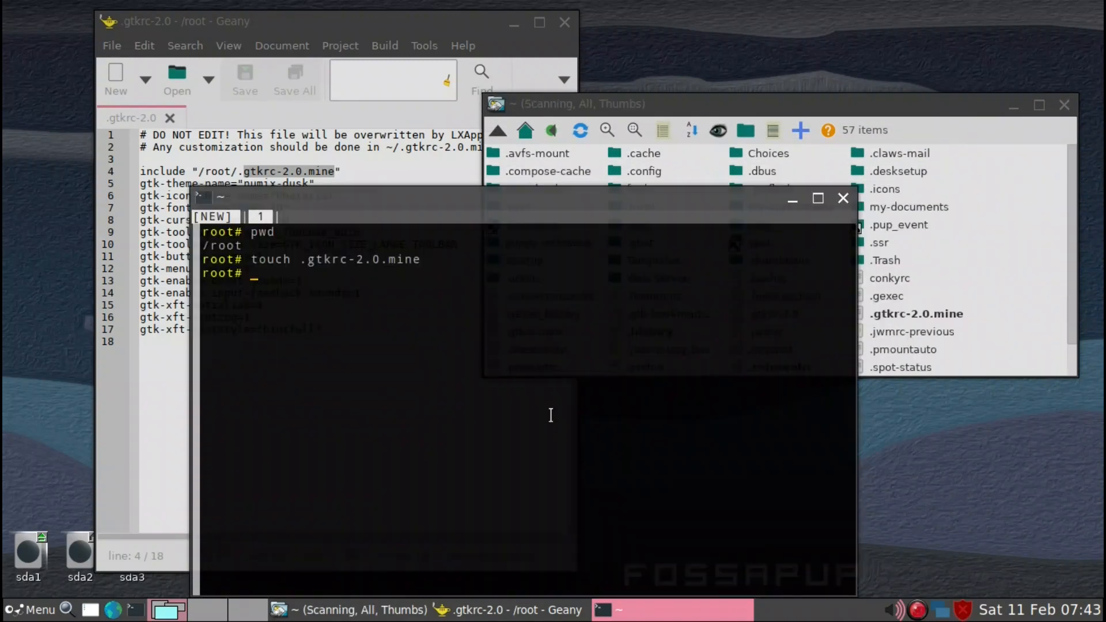
left_click(845, 197)
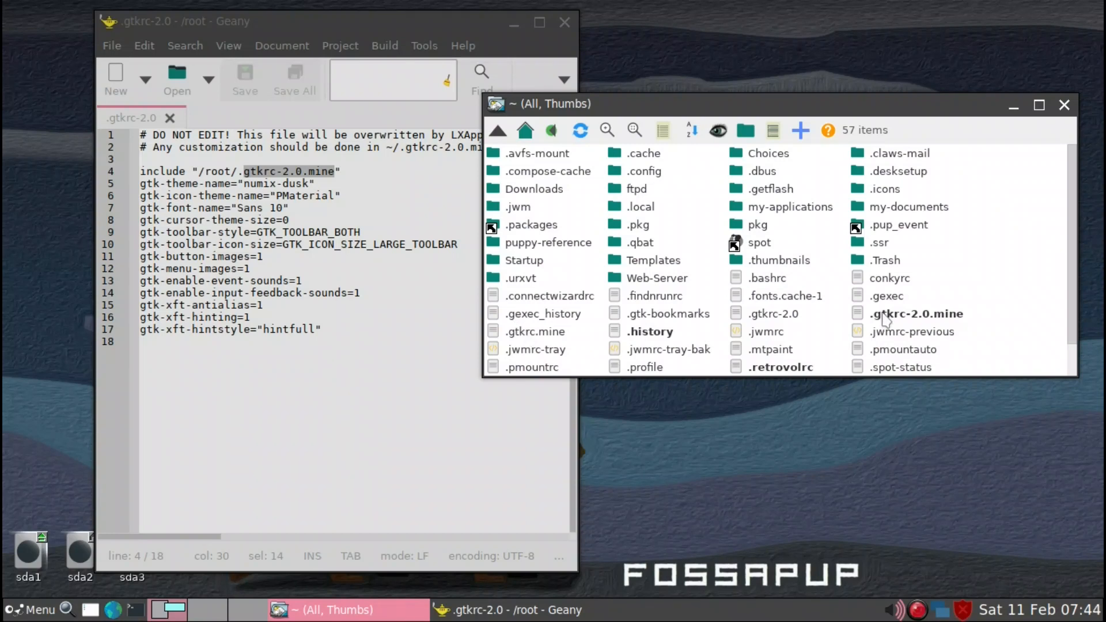
Delete the empty .gtkrc-2.0.mine file from the home folder
key("Delete")
left_click(938, 313)
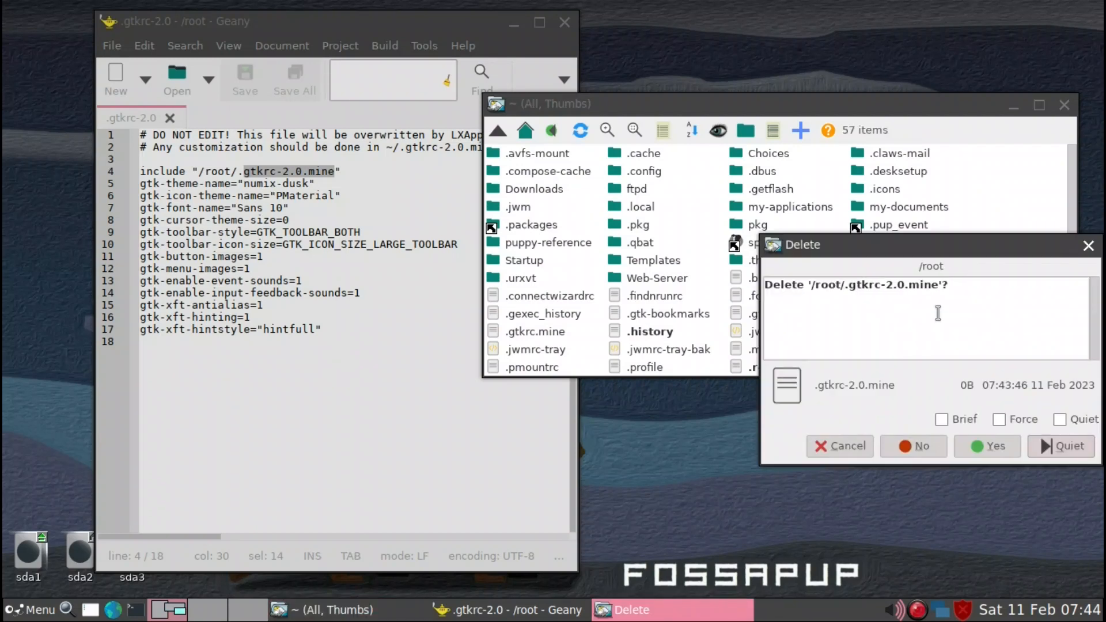
left_click(988, 449)
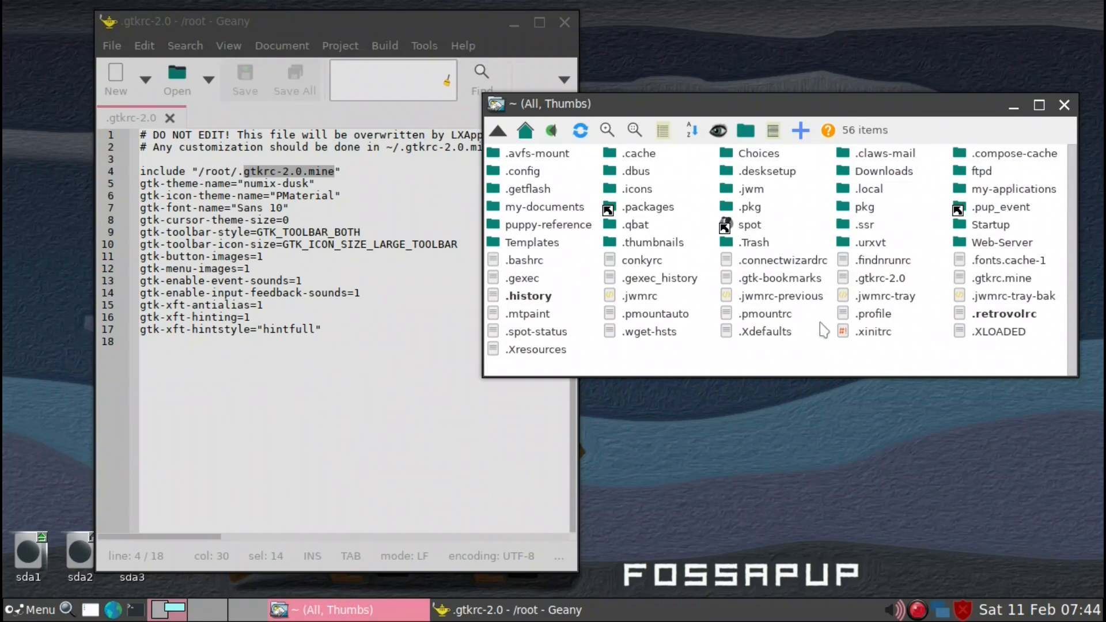
Rename .gtkrc.mine in the home folder to .gtkrc-2.0.mine
key("F2")
left_click(984, 281)
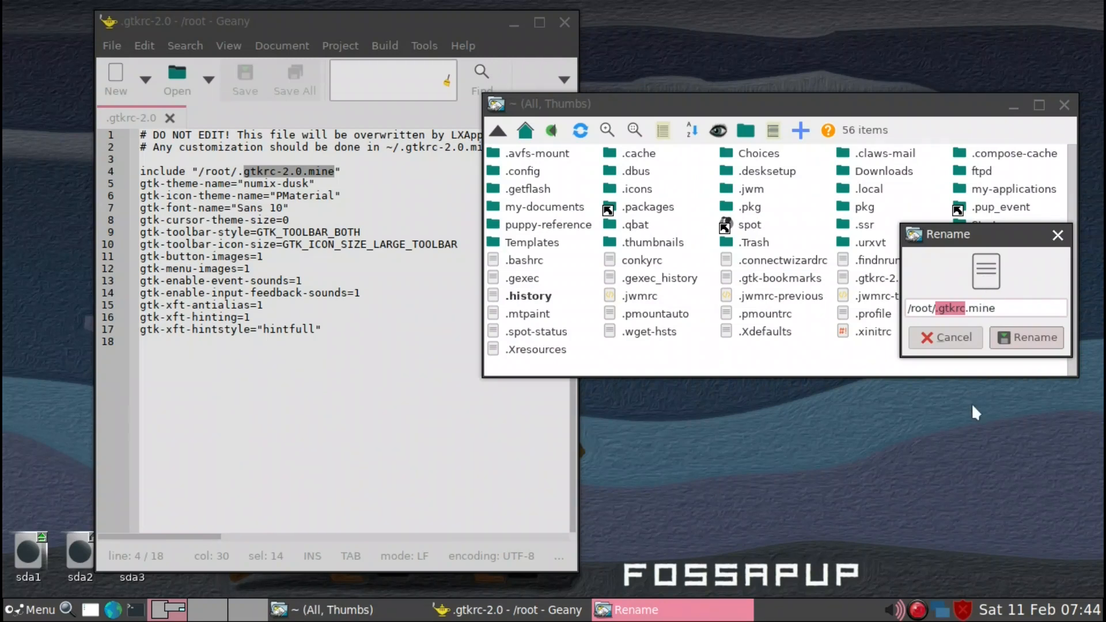
key("Right")
type("-2.0")
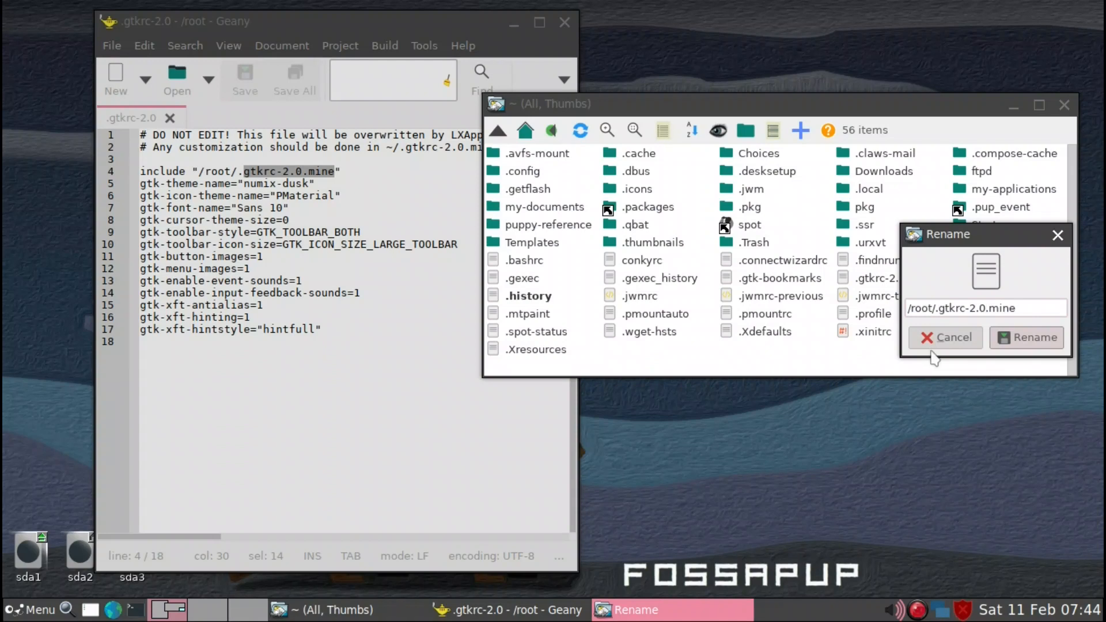
left_click(1031, 340)
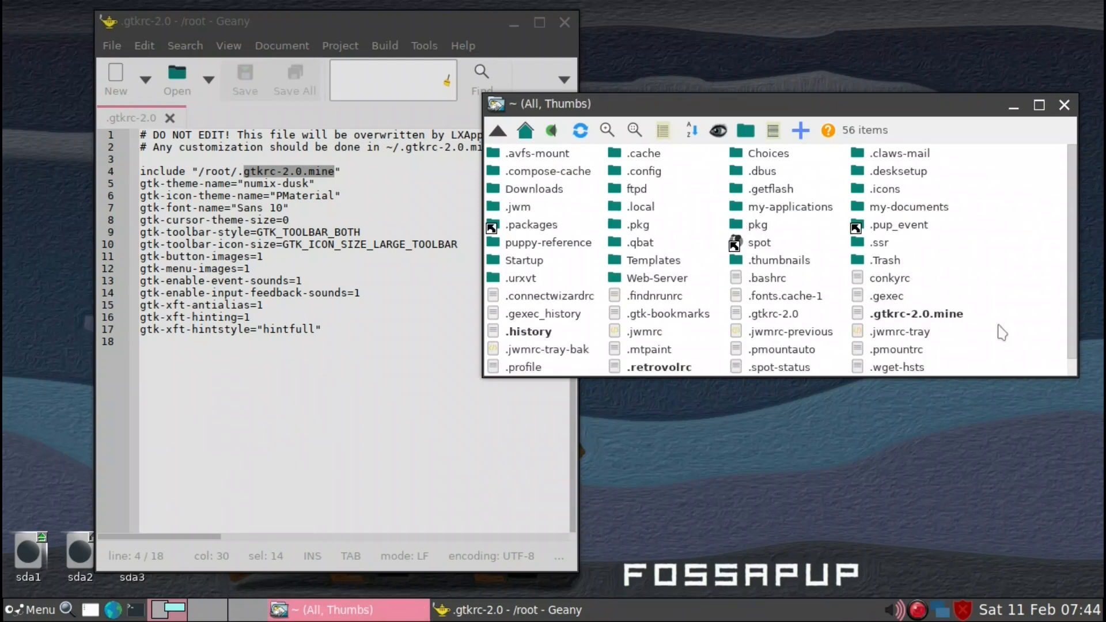
Open the renamed .gtkrc-2.0.mine file for editing in the Geany window that already holds .gtkrc-2.0
scroll(1002, 333, "down", 1)
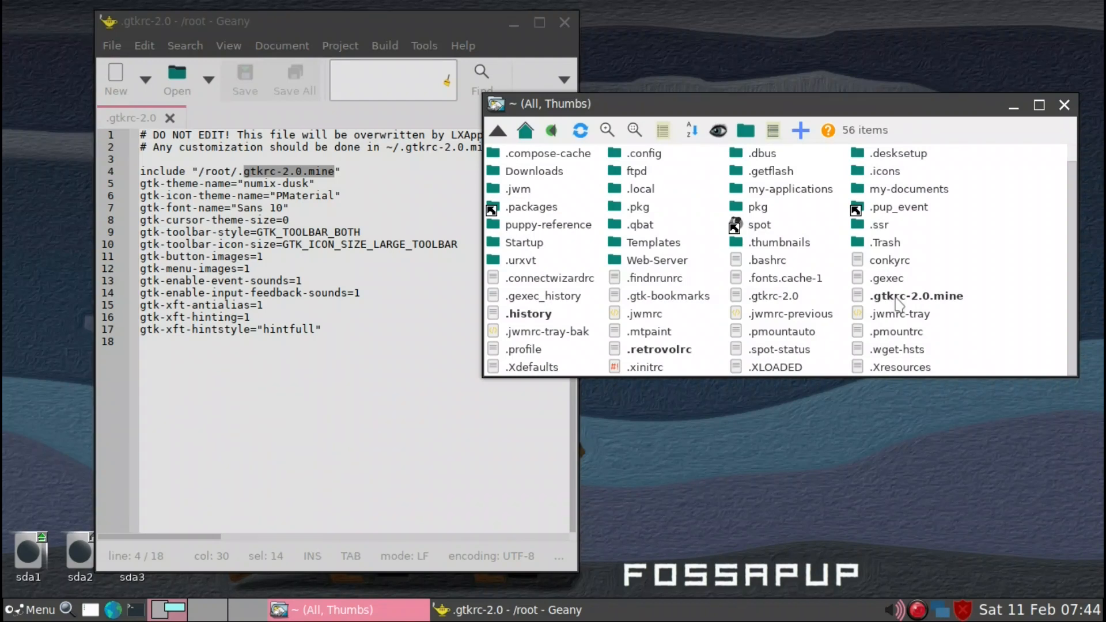
left_click_drag(897, 301, 331, 400)
left_click_drag(278, 394, 278, 393)
left_click(278, 392)
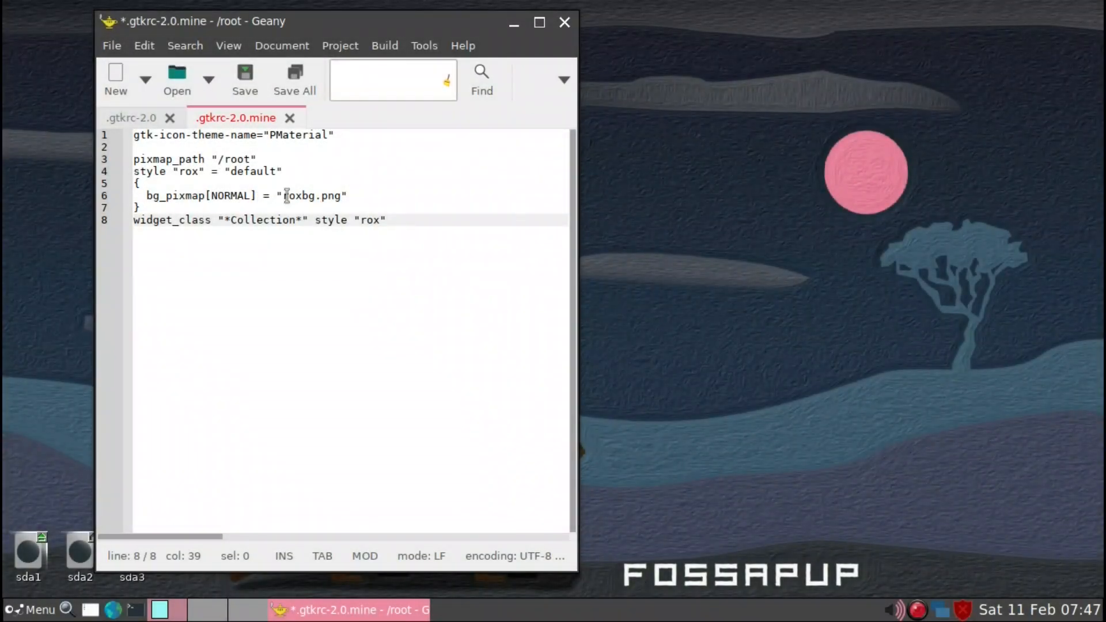
Point out the roxbg.png background image name and the /root pixmap path in .gtkrc-2.0.mine, and shift the editor window
left_click_drag(283, 195, 346, 198)
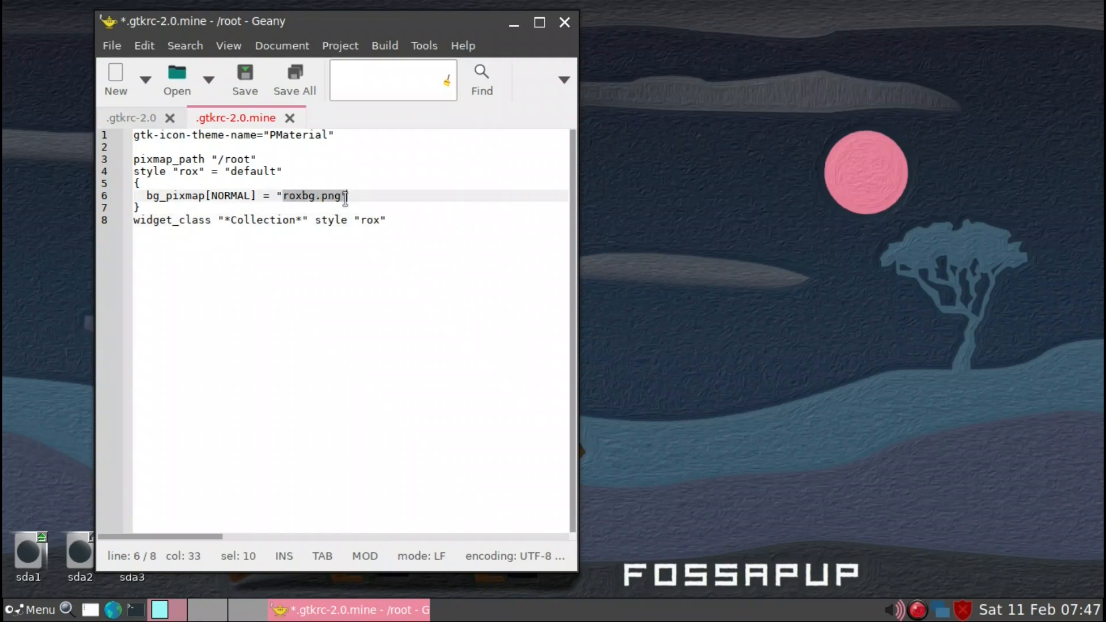
left_click(263, 161)
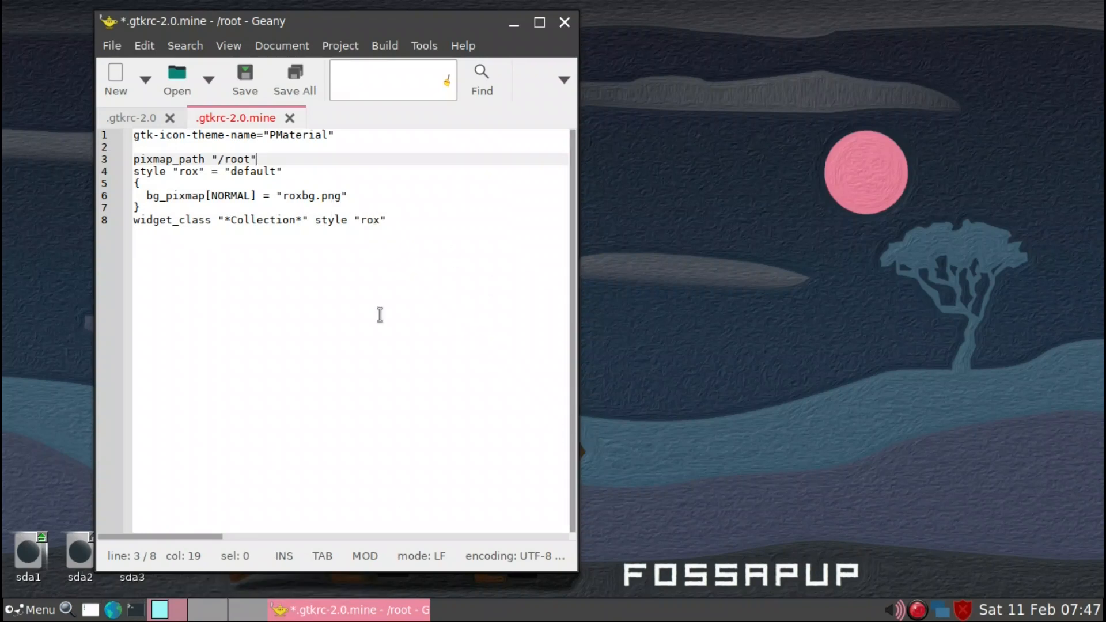
left_click_drag(434, 30, 522, 22)
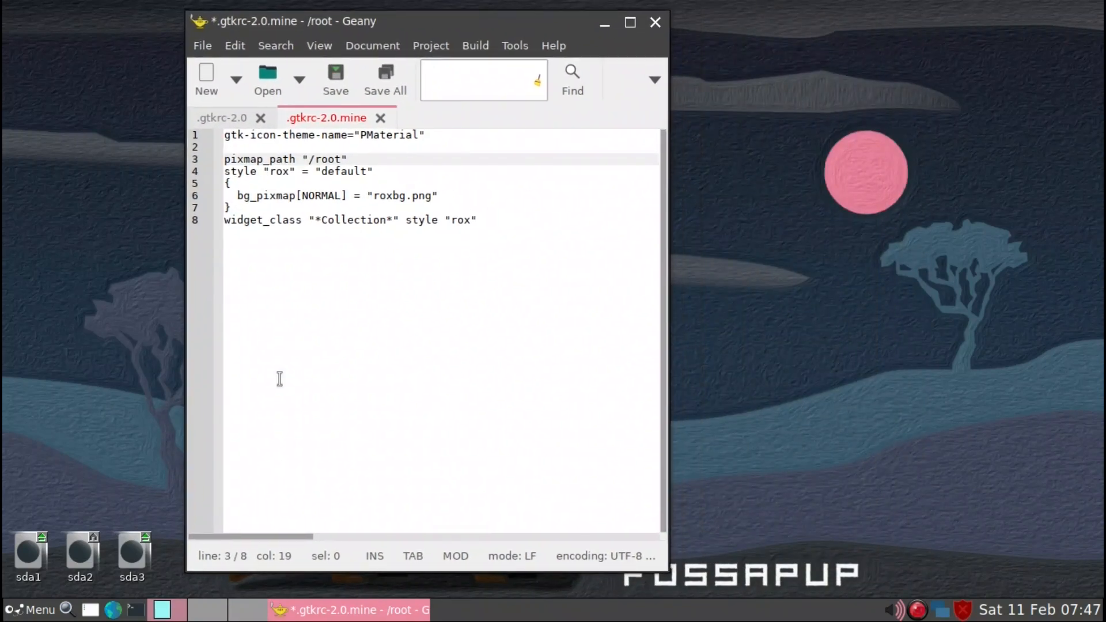
Open a file manager window, go to the home folder, place it beside the editor and toggle hidden files
left_click(122, 570)
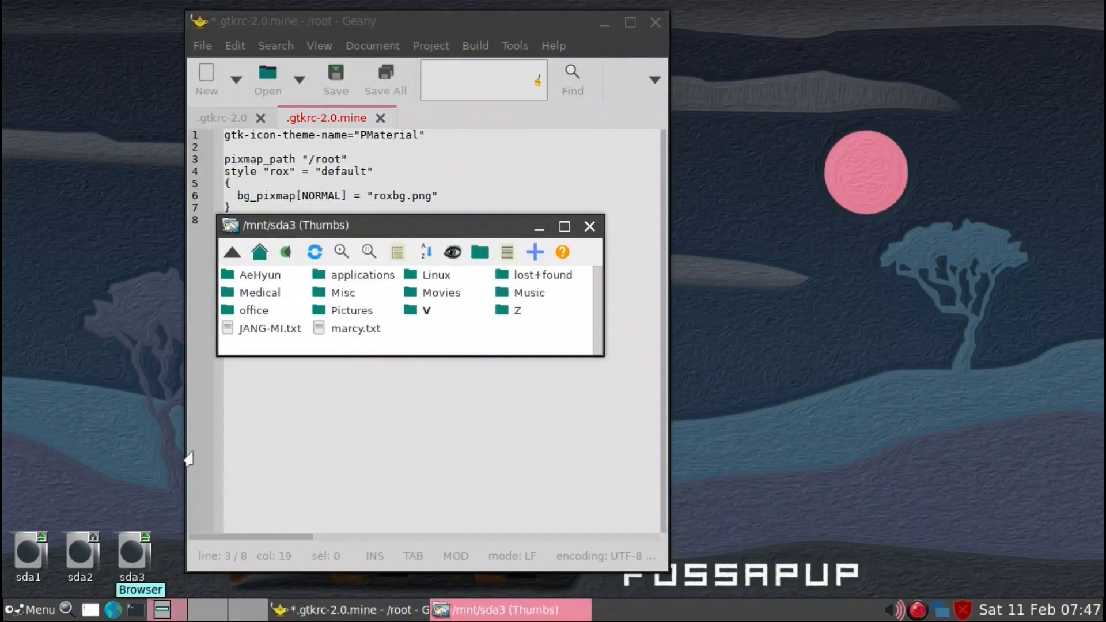
left_click(264, 260)
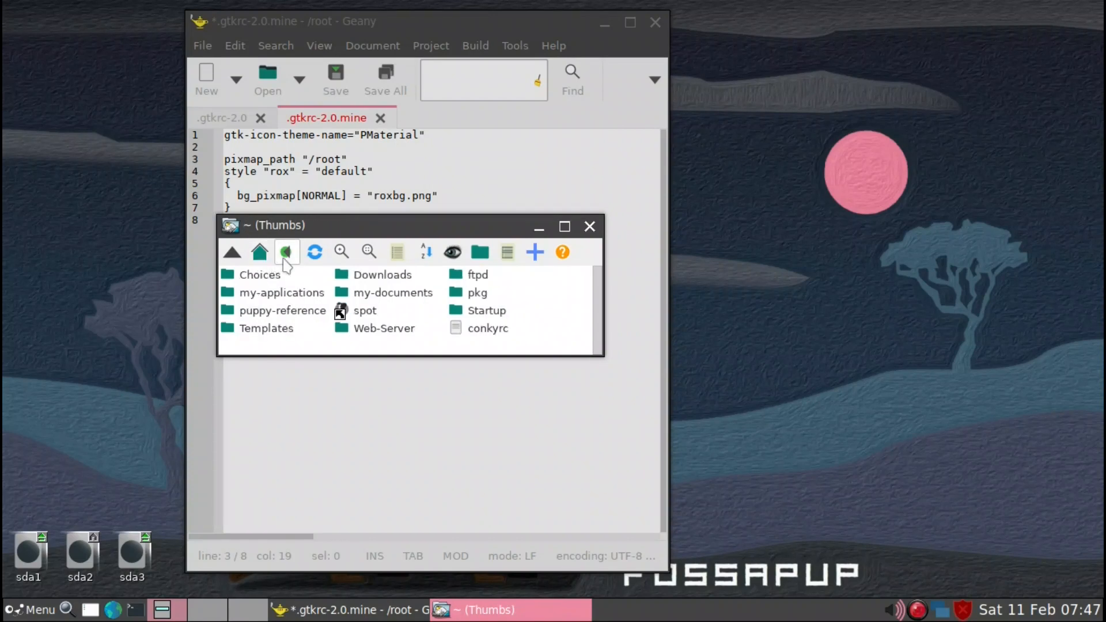
left_click_drag(339, 233, 647, 278)
key("ctrl+h")
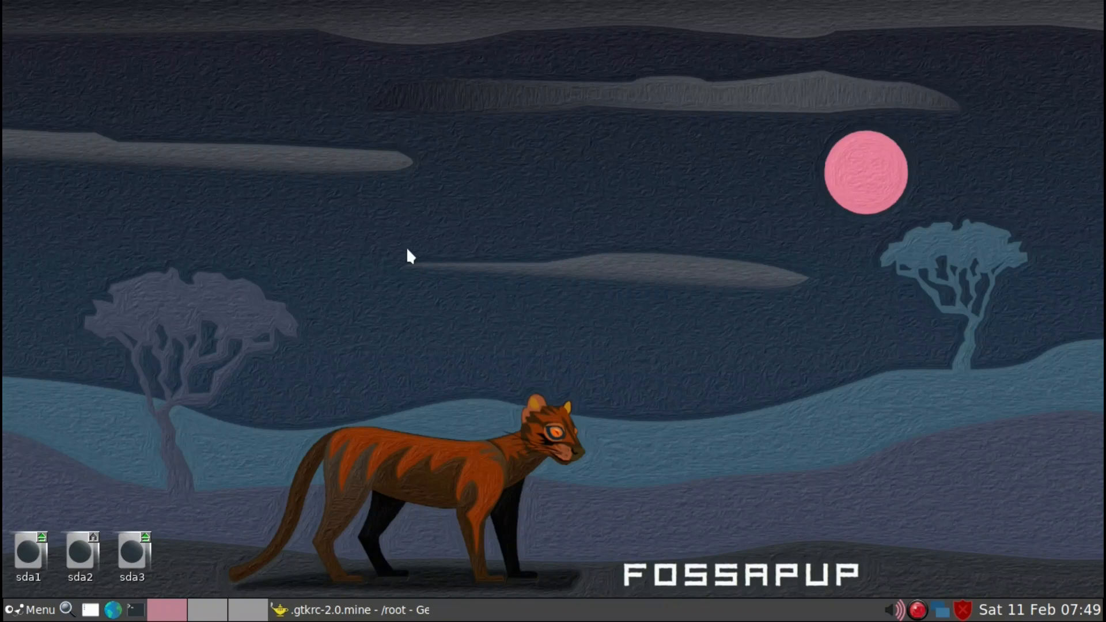
Open Puppy Package Manager and search the packages for gimp
right_click(360, 177)
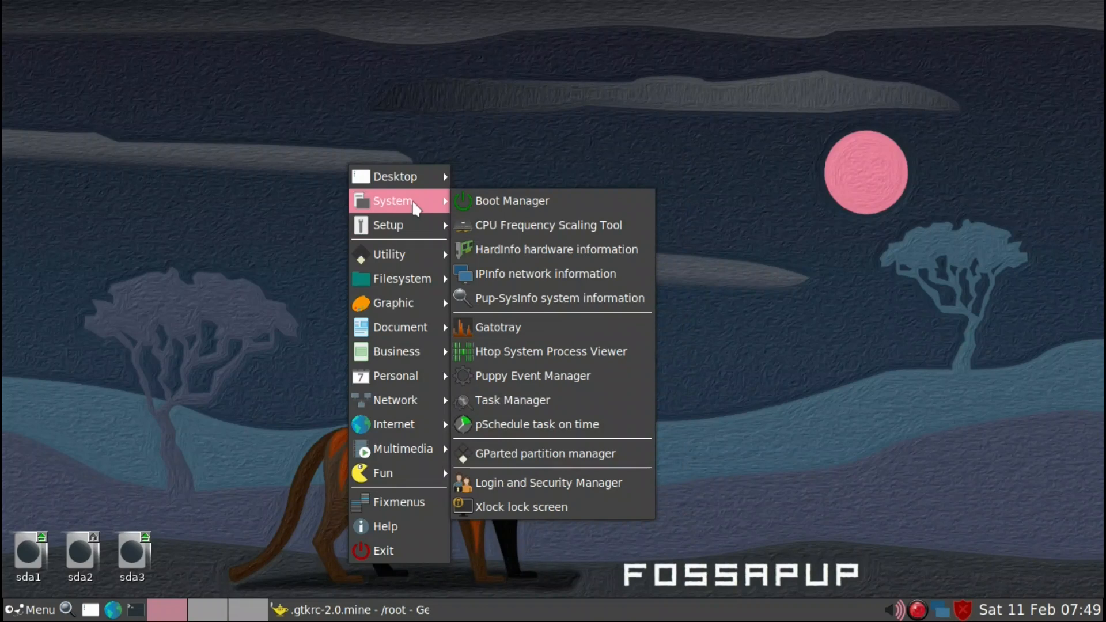
mouse_move(417, 222)
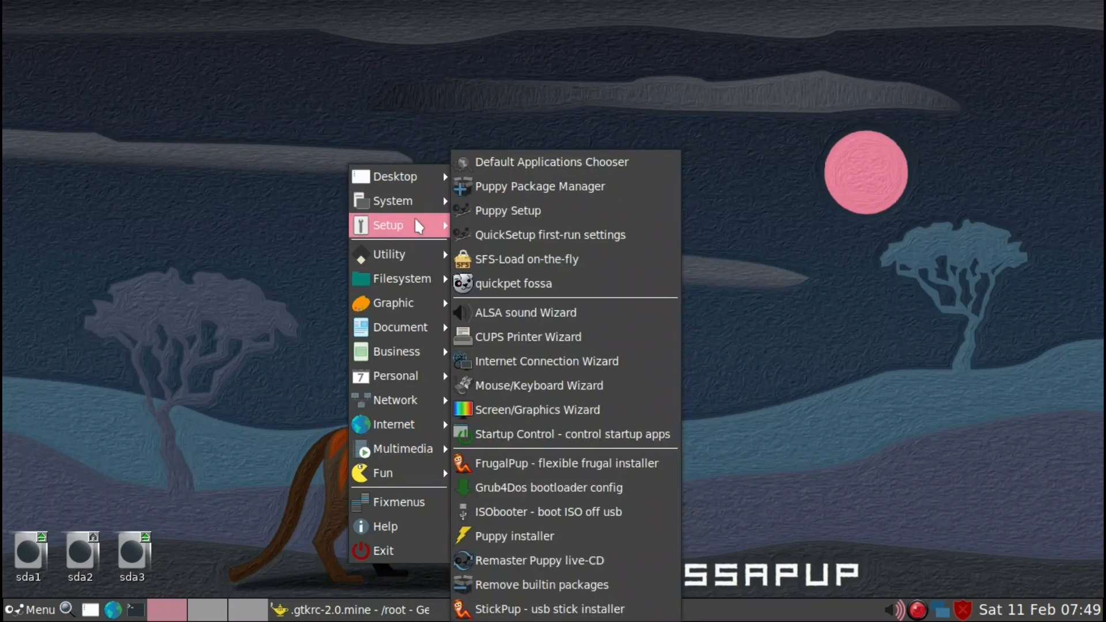
left_click(513, 195)
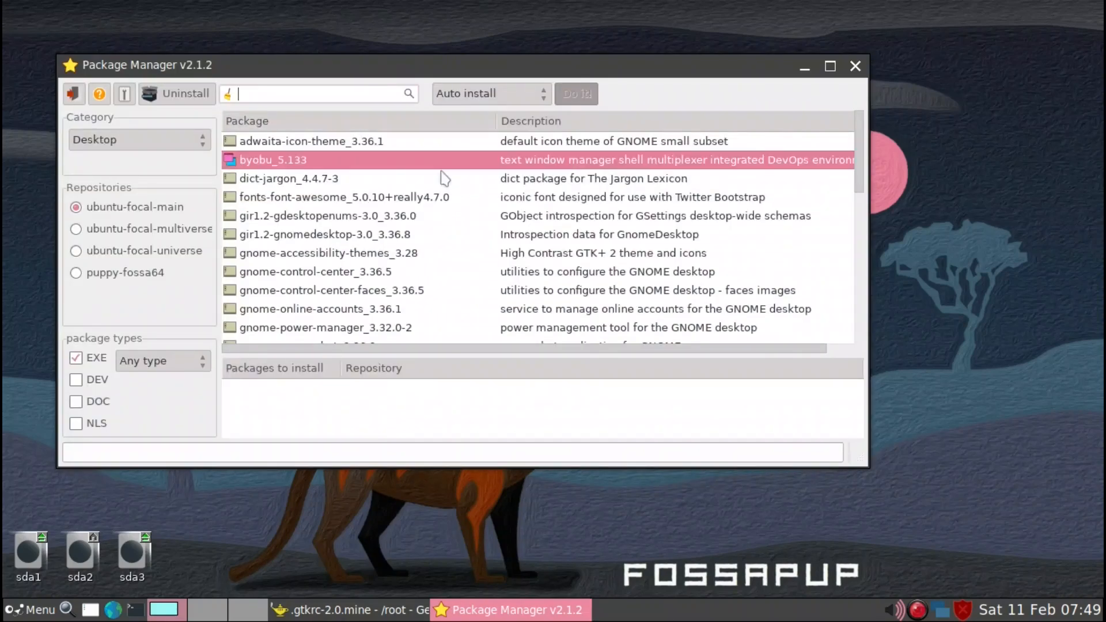
type("gim")
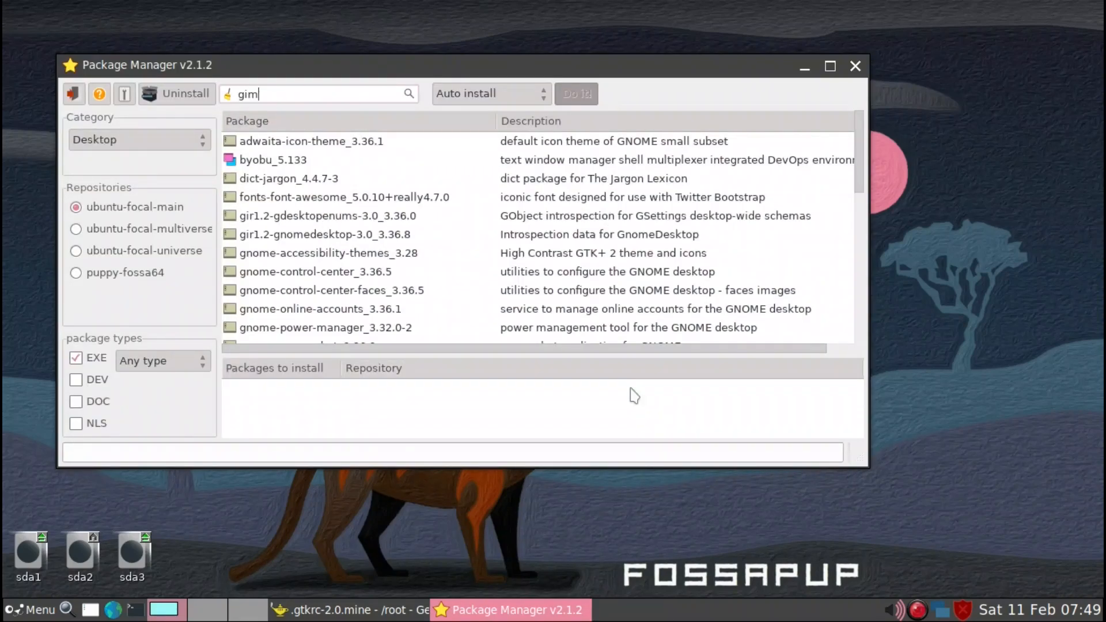
key("Return")
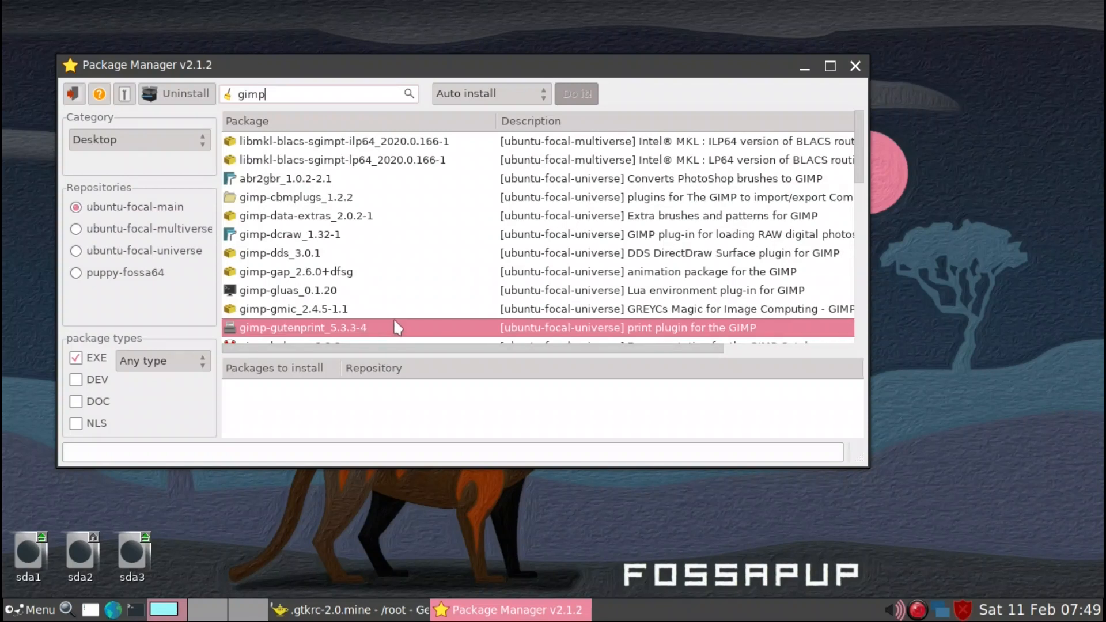
Sort the gimp search results by package name to check the main GIMP package, and close the package manager
scroll(397, 327, "down", 2)
scroll(397, 326, "up", 2)
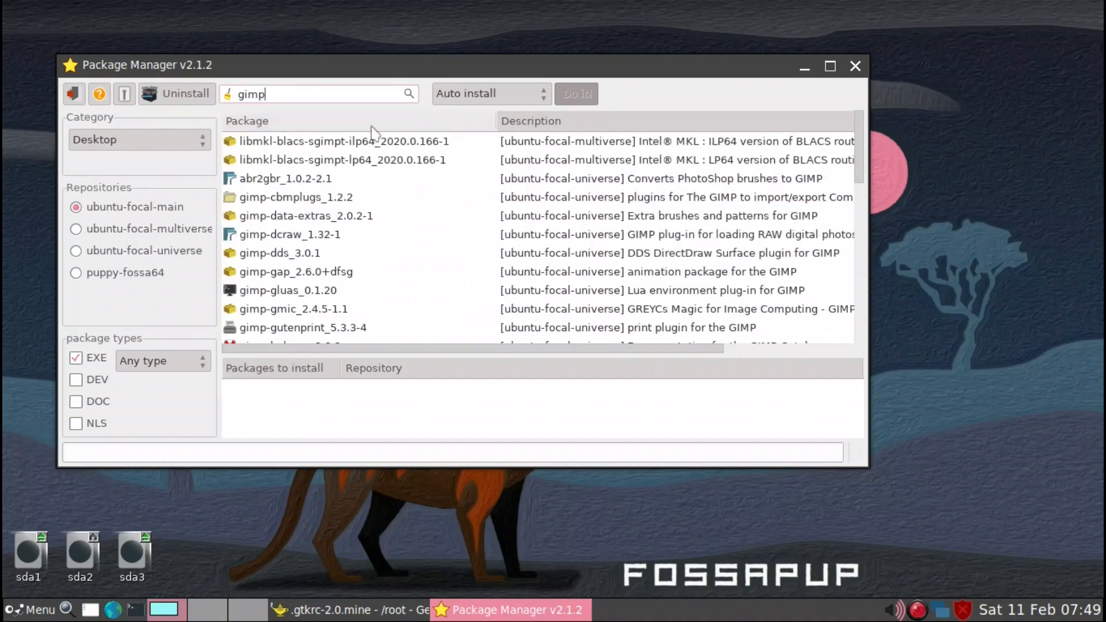
left_click(282, 127)
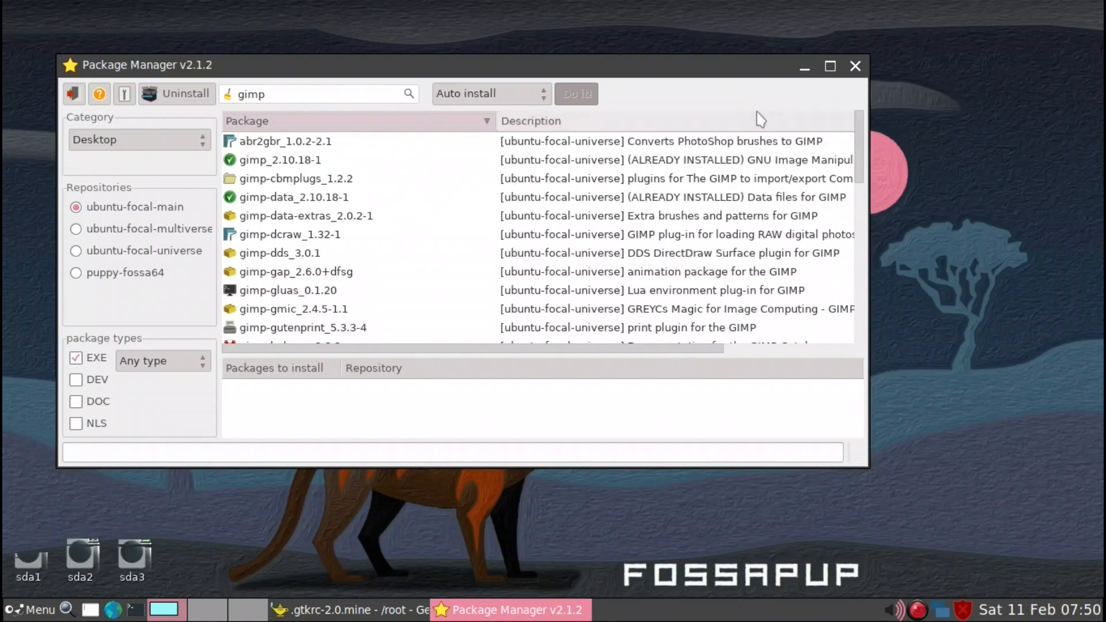
left_click(857, 68)
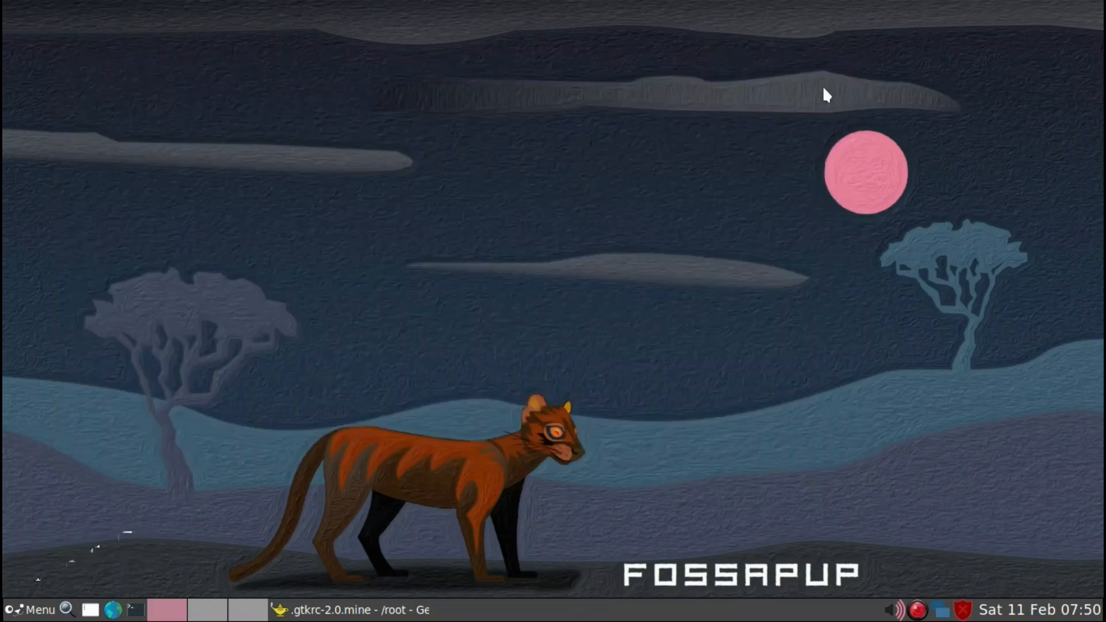
Launch GNU Image Manipulation Program and start a new image, going to its width setting
right_click(601, 152)
mouse_move(653, 290)
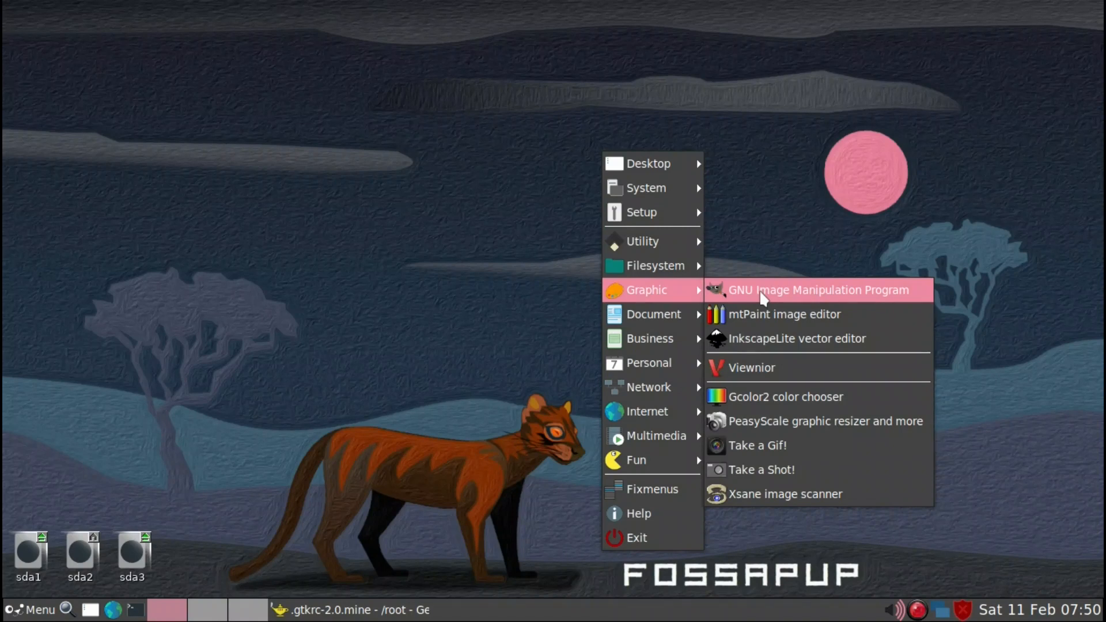
left_click(763, 294)
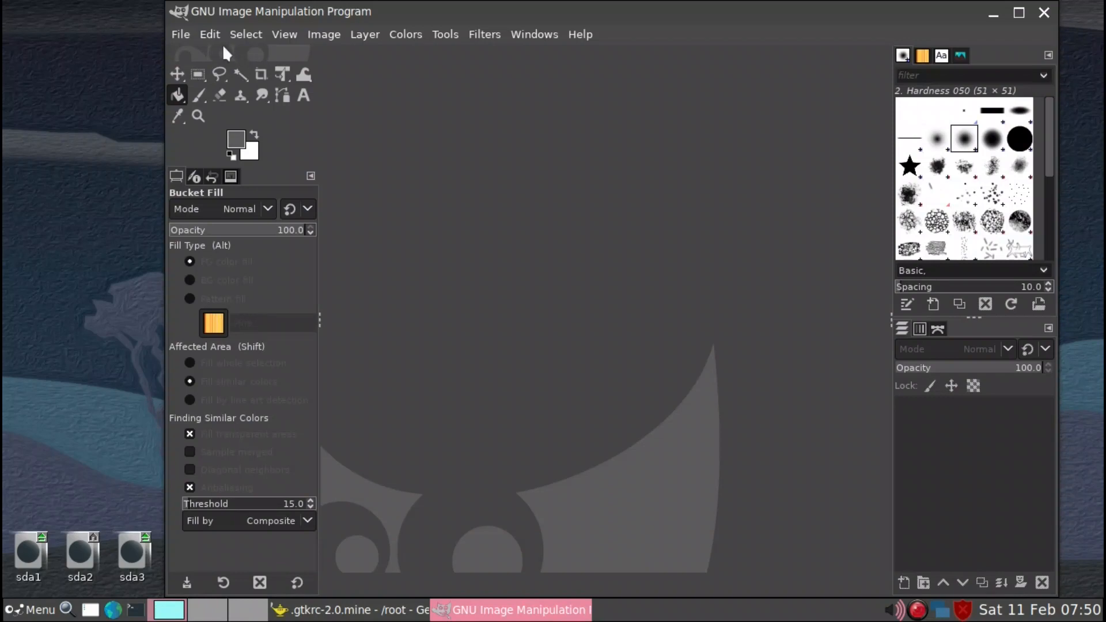
left_click(180, 36)
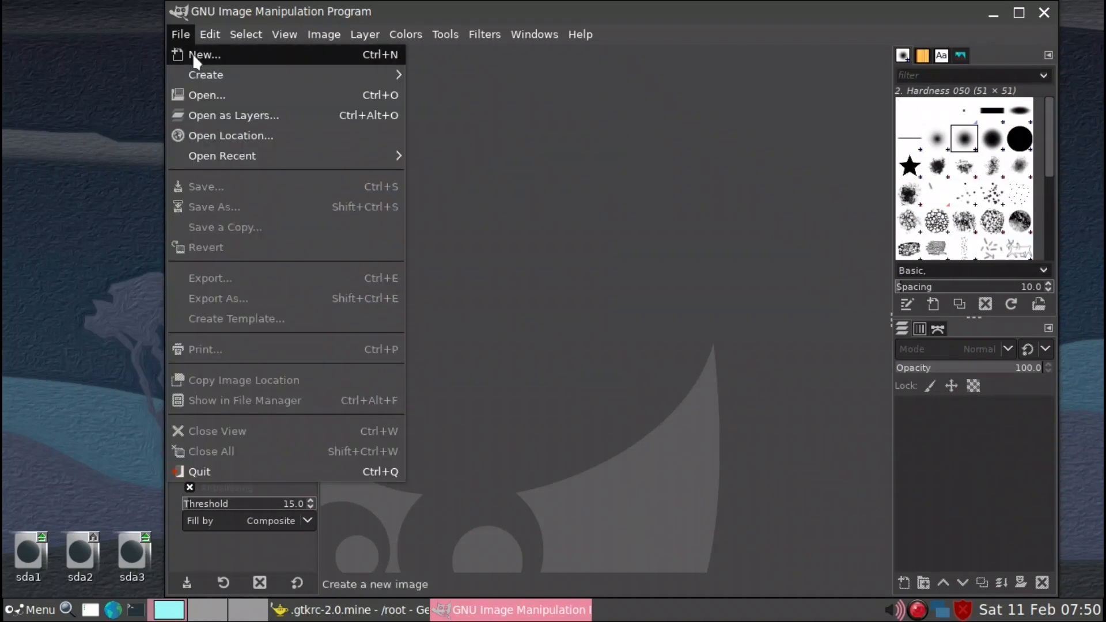
left_click(193, 55)
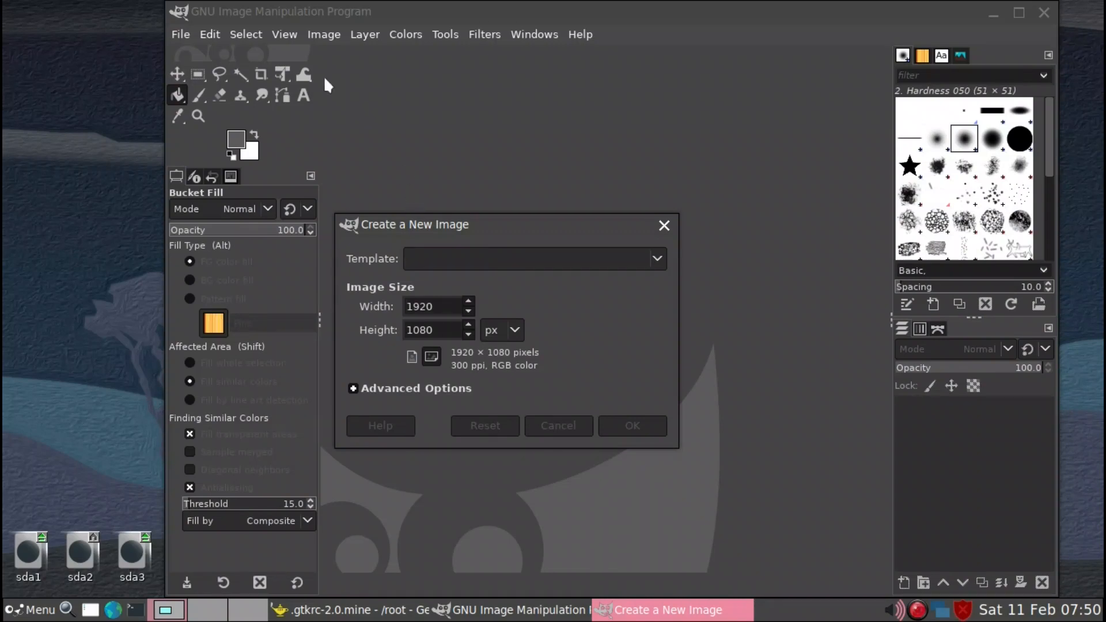
double_click(439, 307)
left_click(446, 307)
Check the display resolution with xrandr in a terminal, close the terminal, and create the new image at 1920 × 1080 pixels
key("ctrl+alt+t")
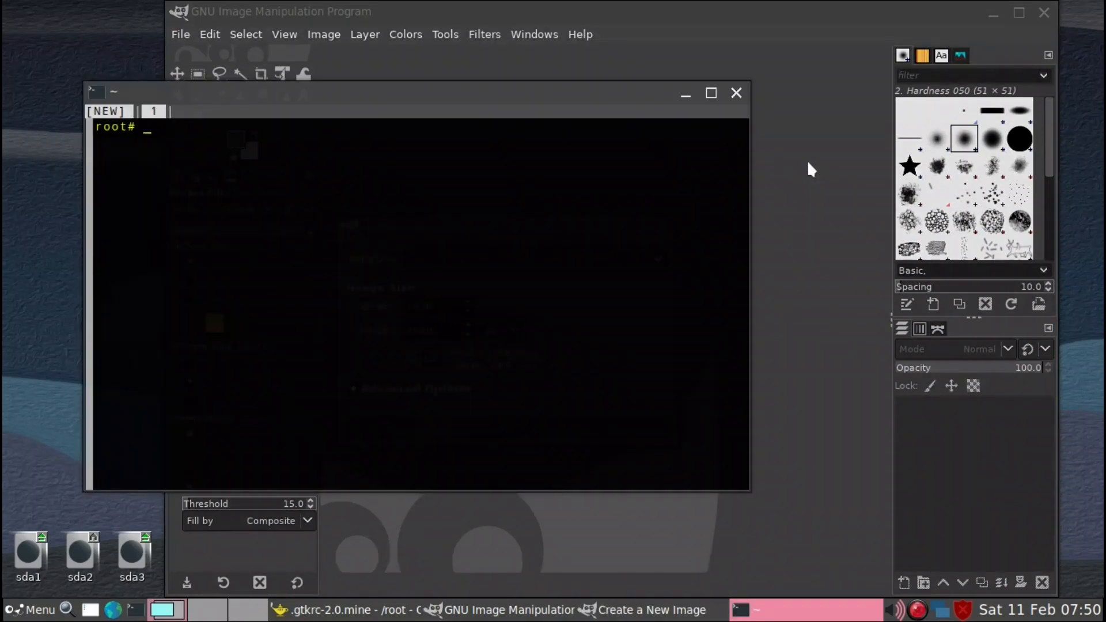
type("xrandr")
key("Return")
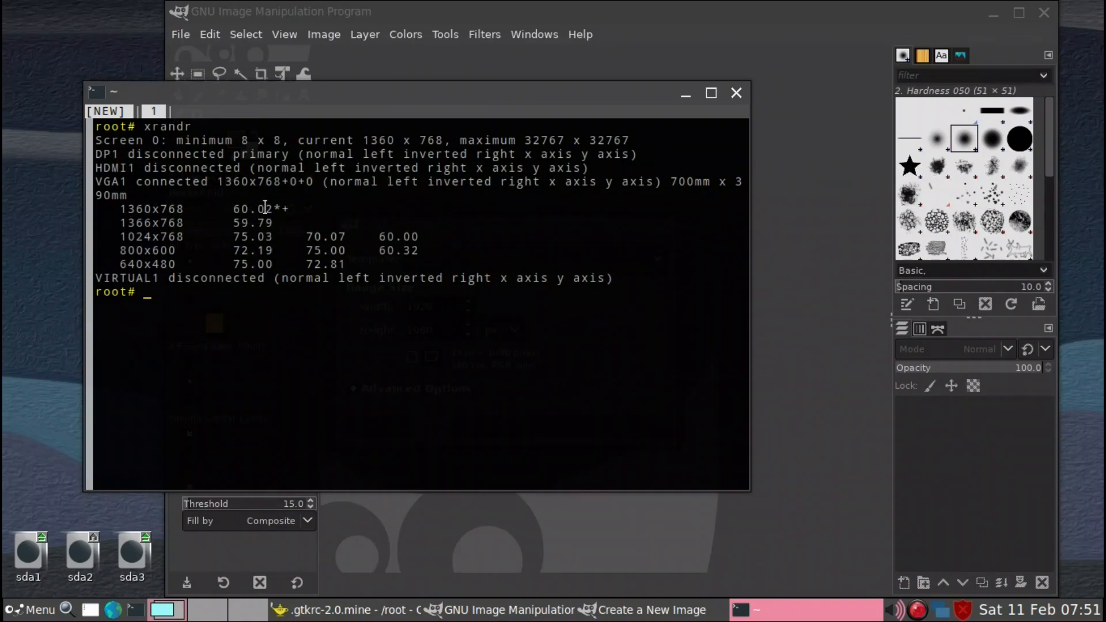
left_click(737, 91)
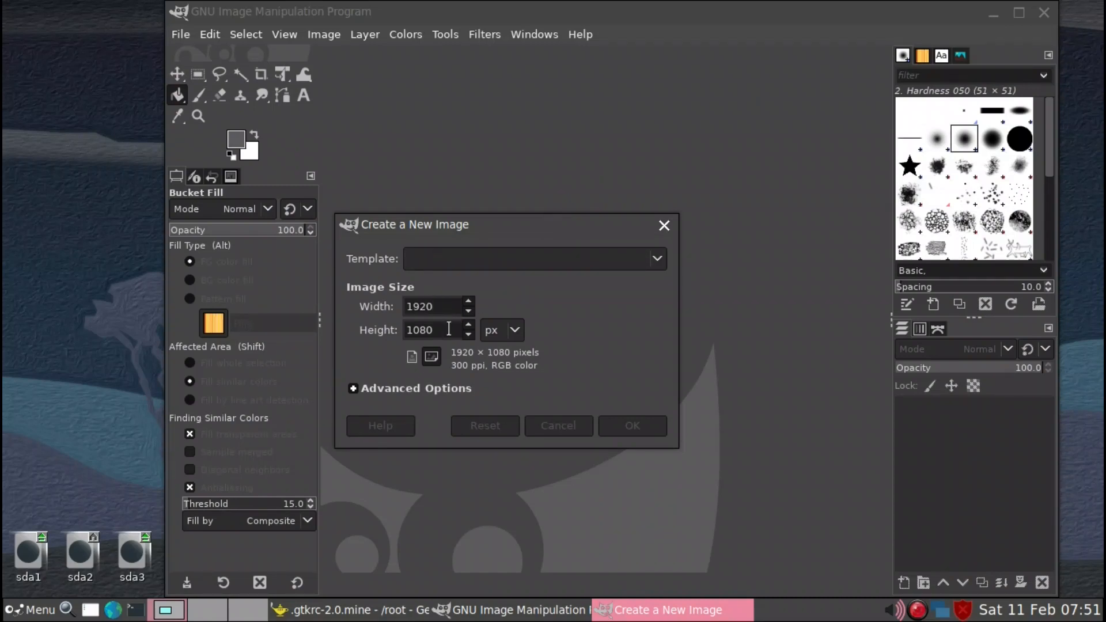
left_click(631, 427)
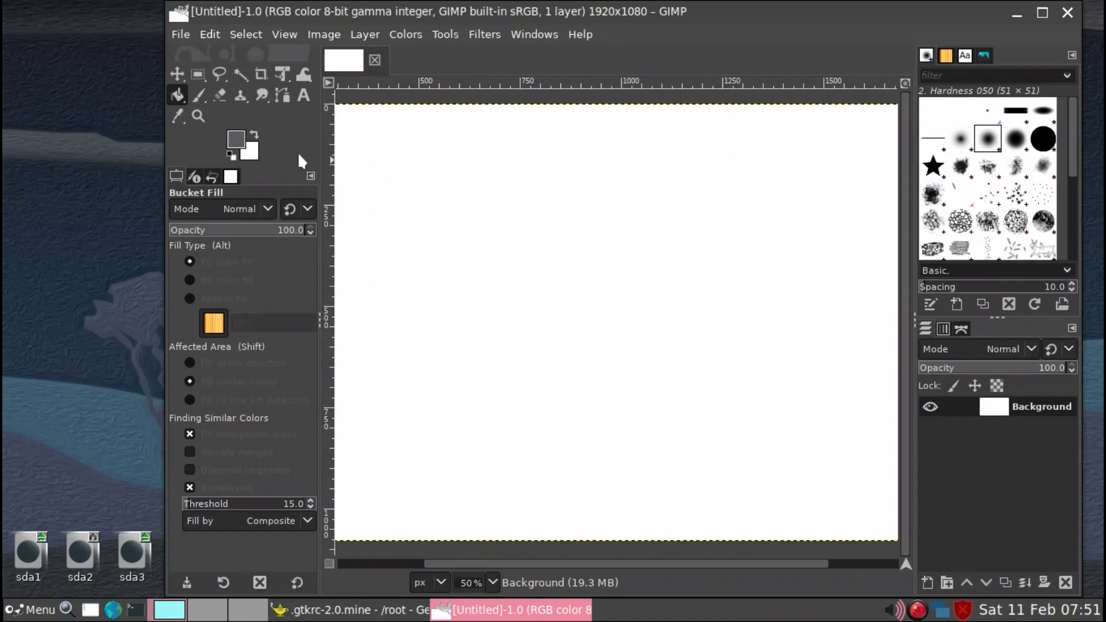
Set the foreground colour to dark grey 2a2828 and bucket-fill the whole canvas with it
left_click(231, 154)
left_click(236, 136)
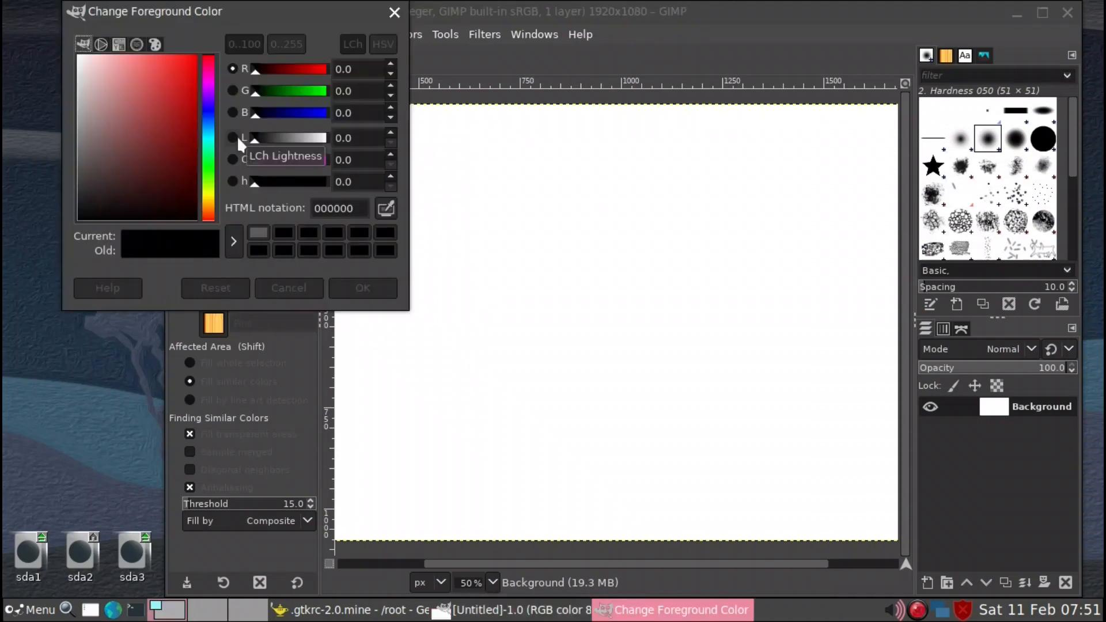
left_click(89, 194)
left_click_drag(89, 196, 84, 195)
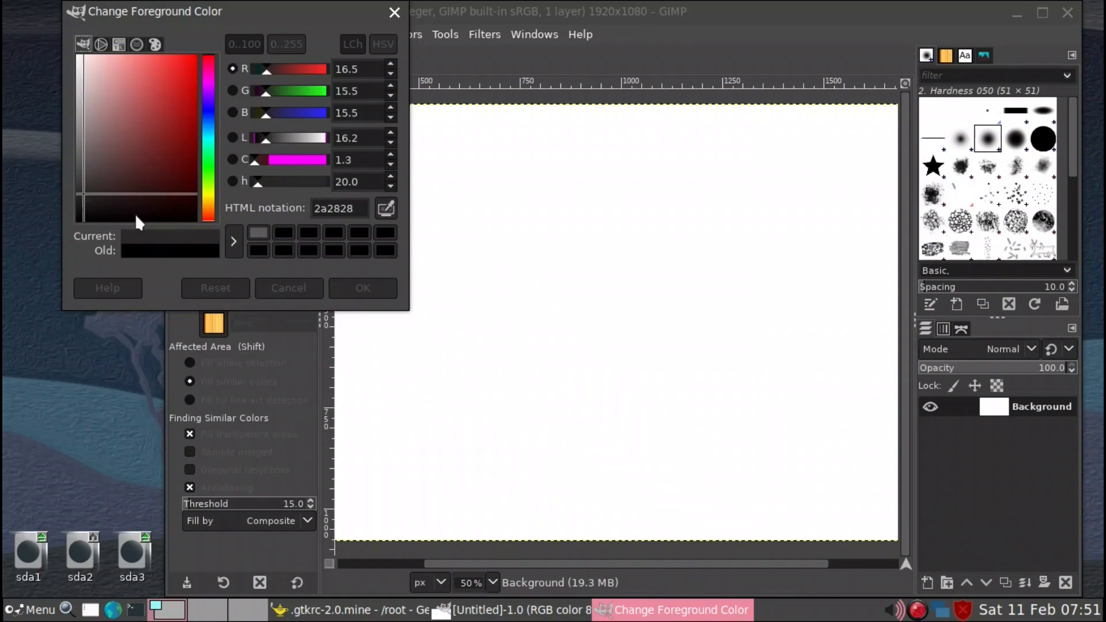
left_click(362, 288)
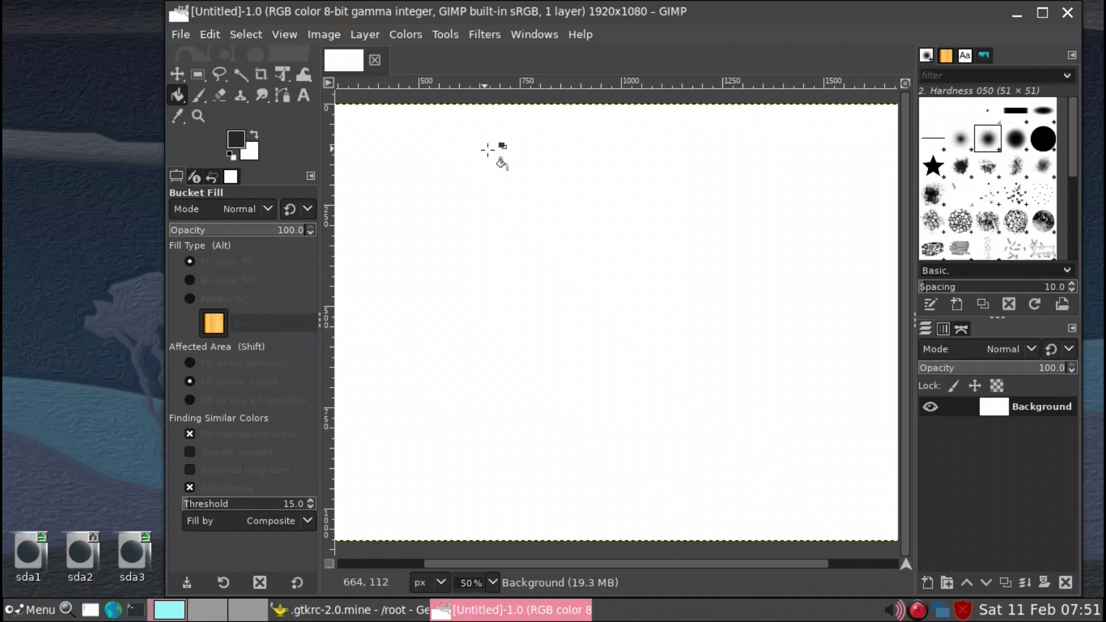
left_click(537, 174)
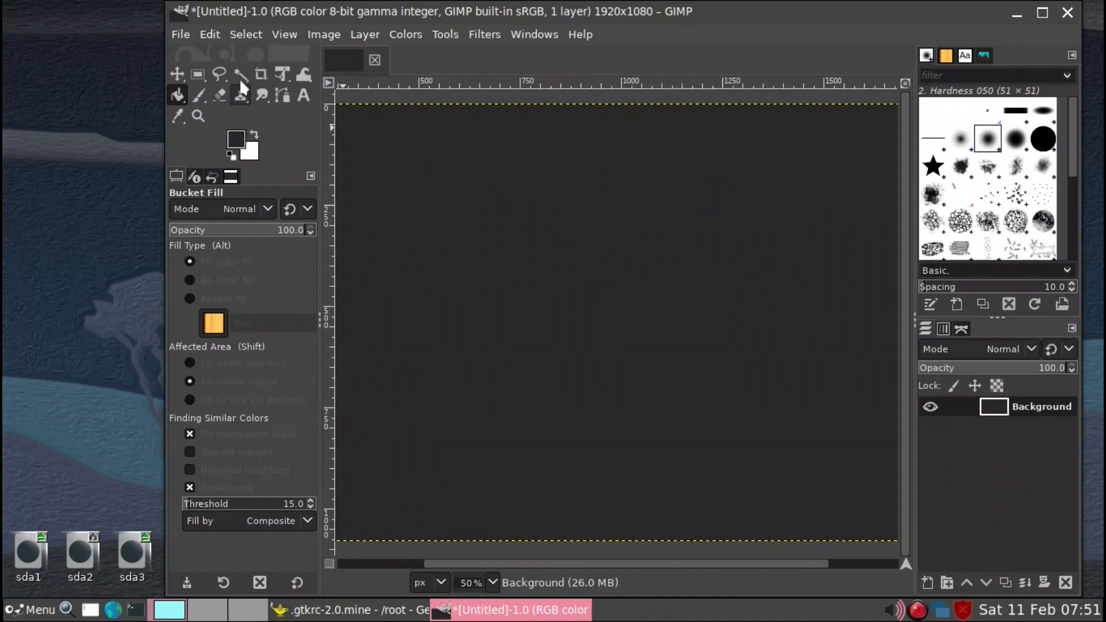
Export the image as roxbg.png in the root folder with the default PNG options, and quit GIMP discarding the unsaved changes
left_click(185, 35)
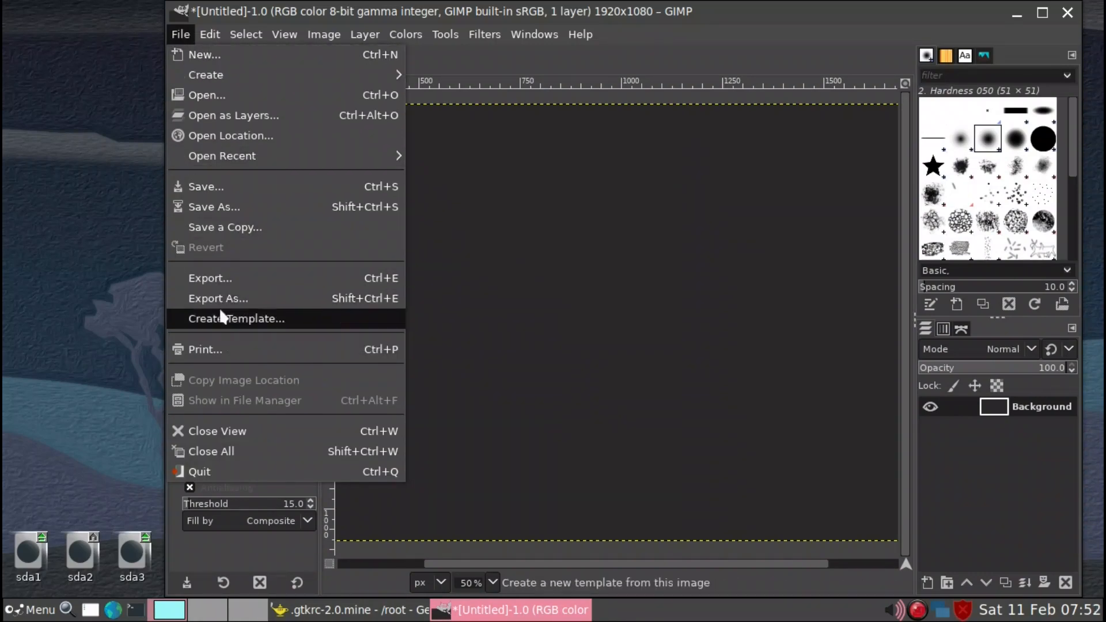
left_click(223, 293)
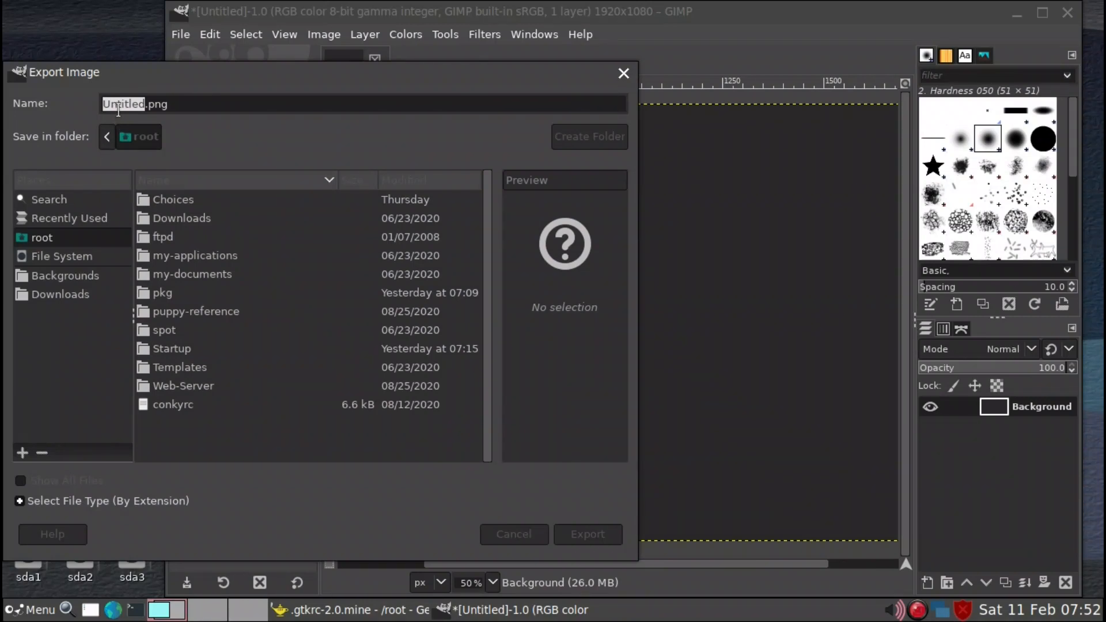
type("roxbg")
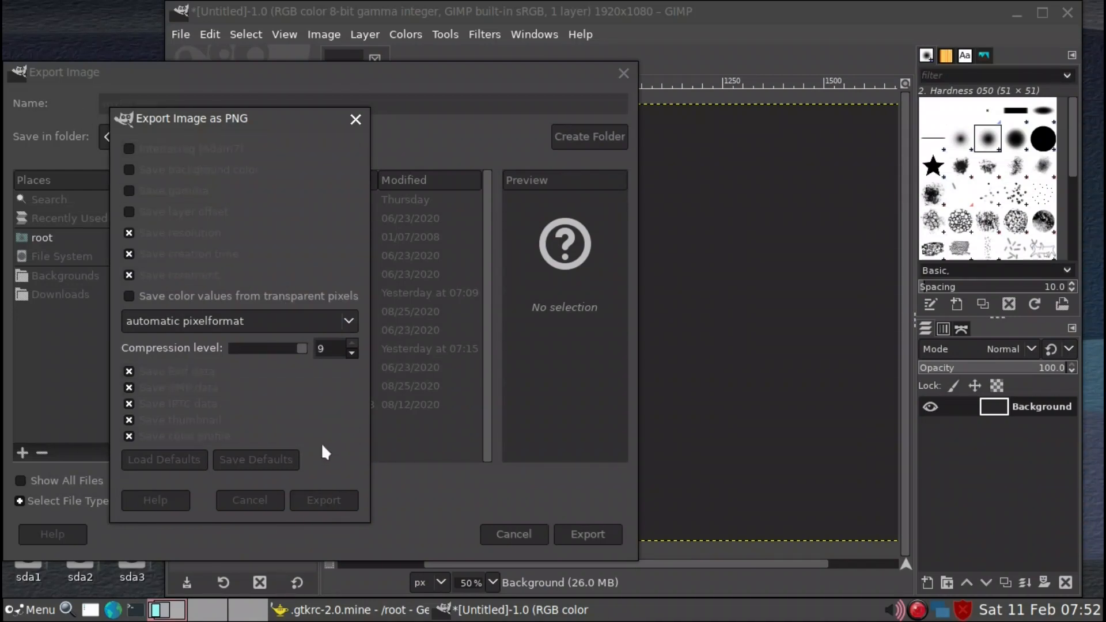
left_click(343, 500)
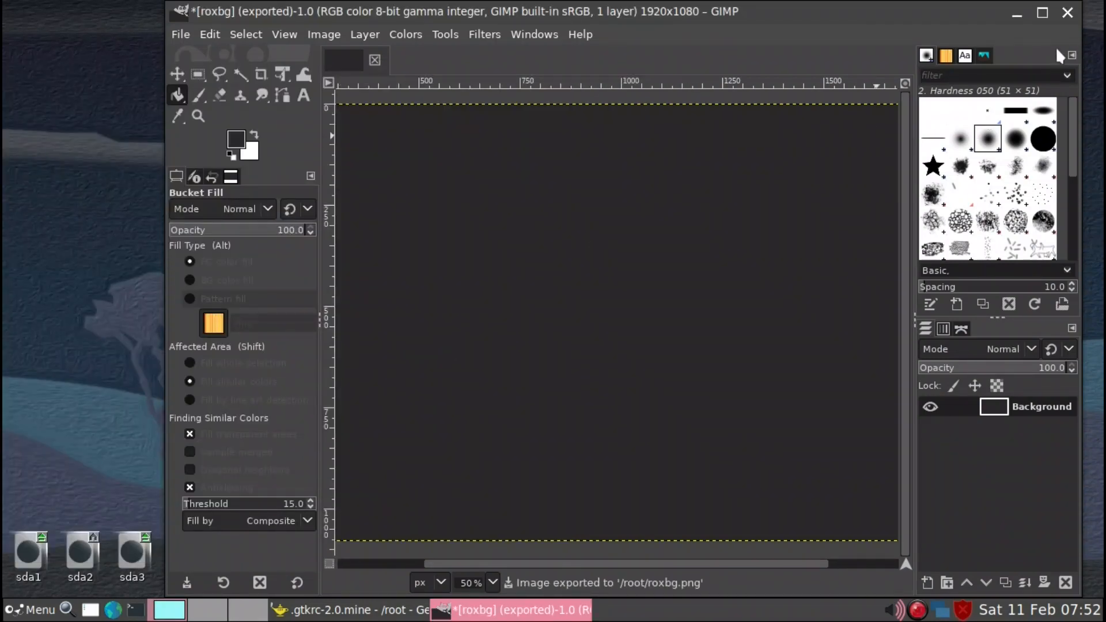
left_click(1068, 10)
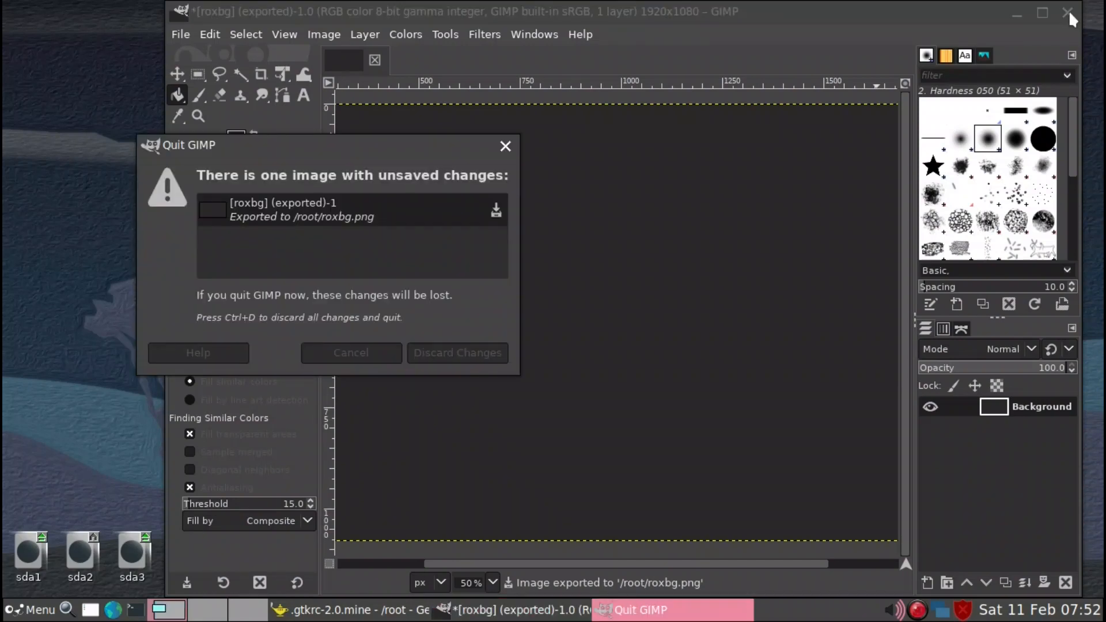
left_click(450, 355)
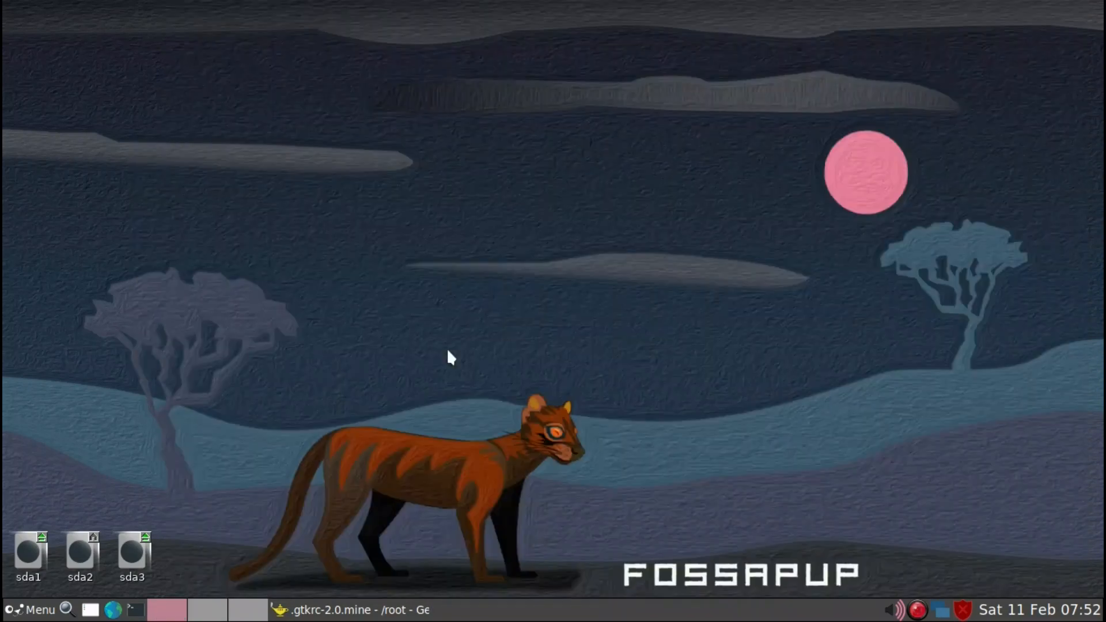
Check the home folder for roxbg.png in a file manager window, and switch to .gtkrc-2.0.mine in Geany to review its style lines
left_click(143, 551)
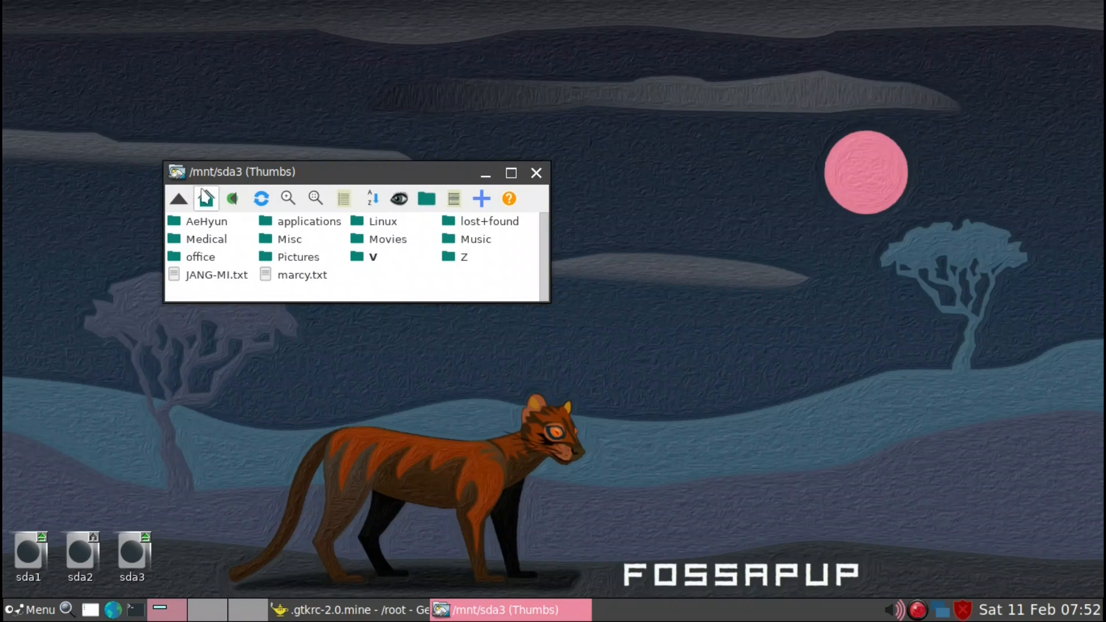
left_click(206, 198)
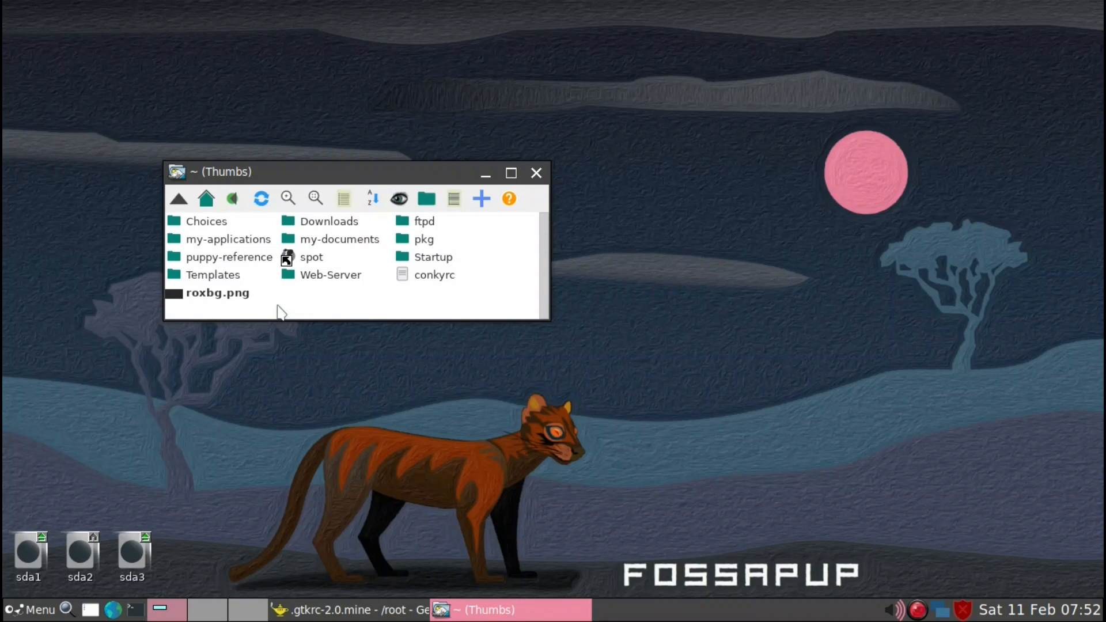
left_click(340, 609)
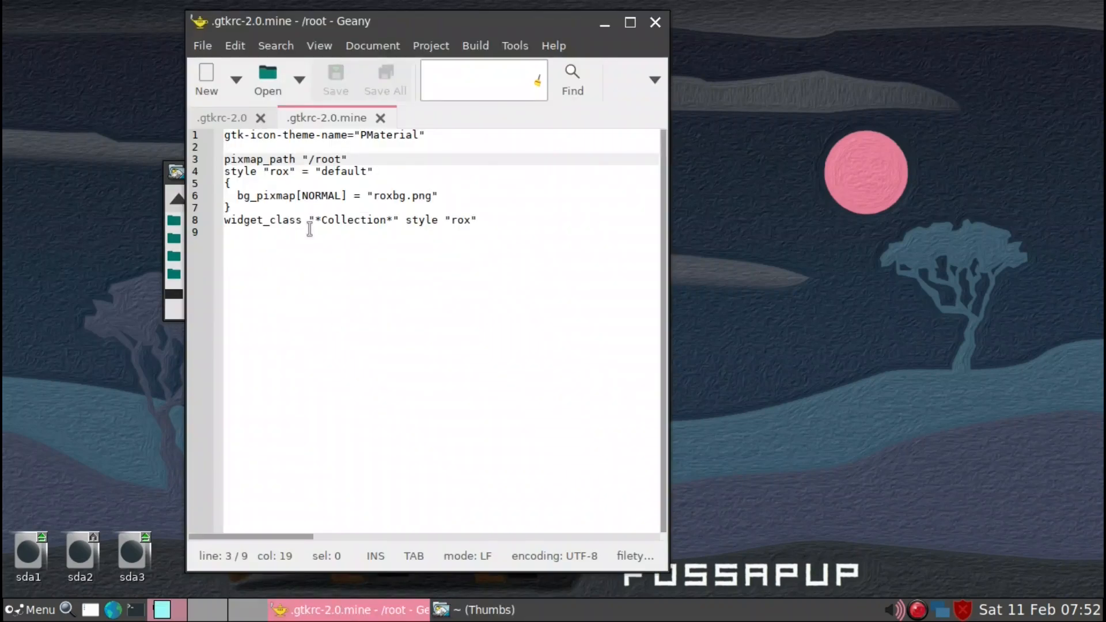
left_click(482, 220)
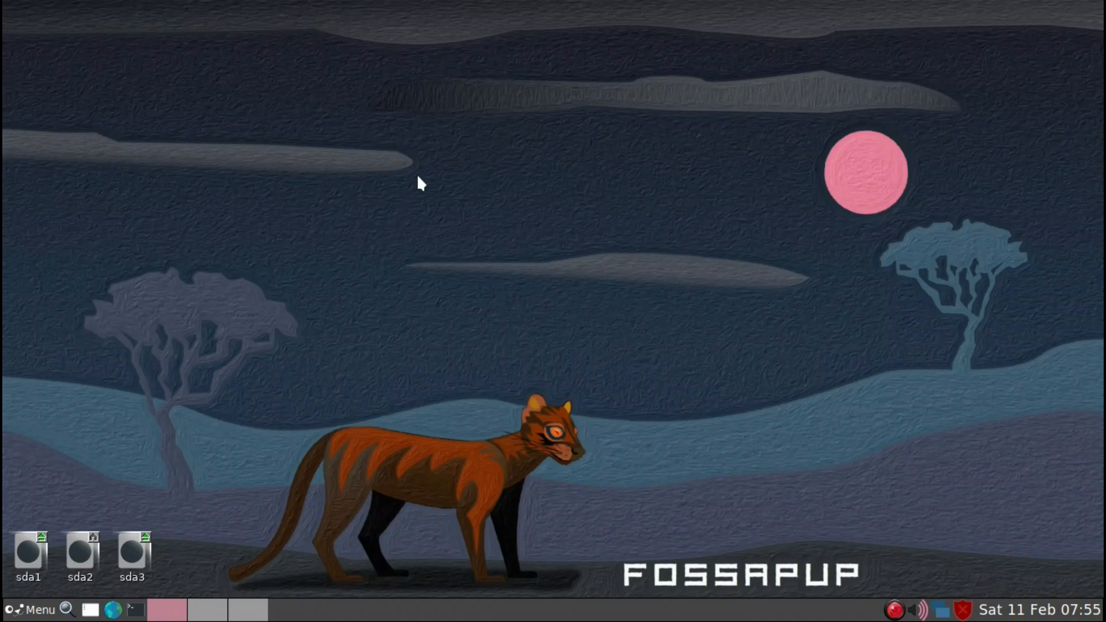
Open a new ROX-Filer file manager window and move it to the middle of the desktop to check its background
right_click(417, 177)
mouse_move(453, 354)
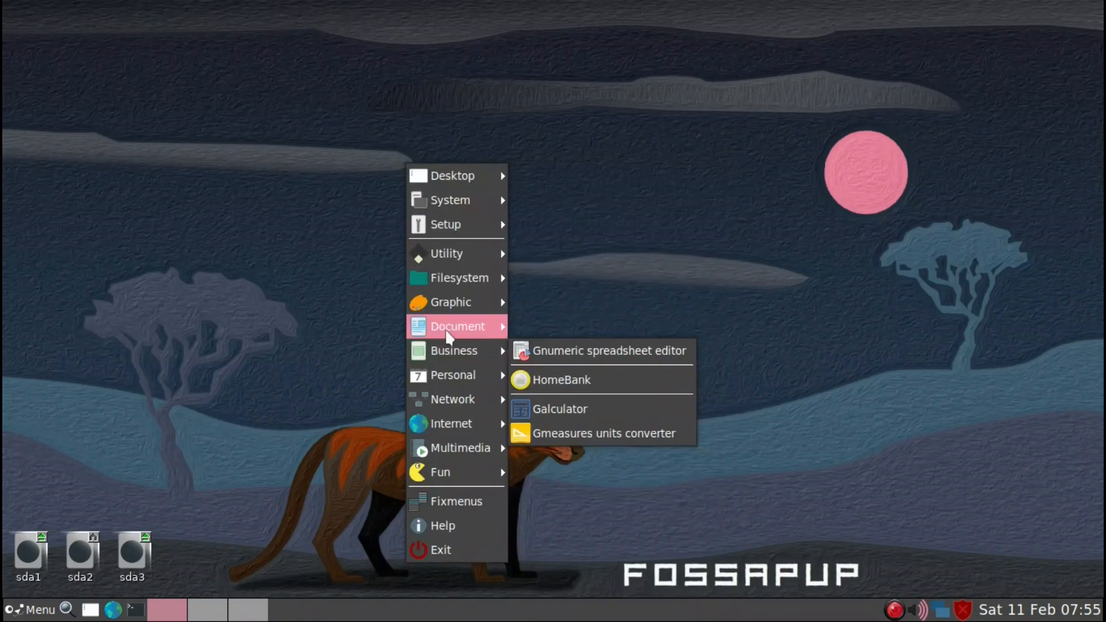
mouse_move(444, 281)
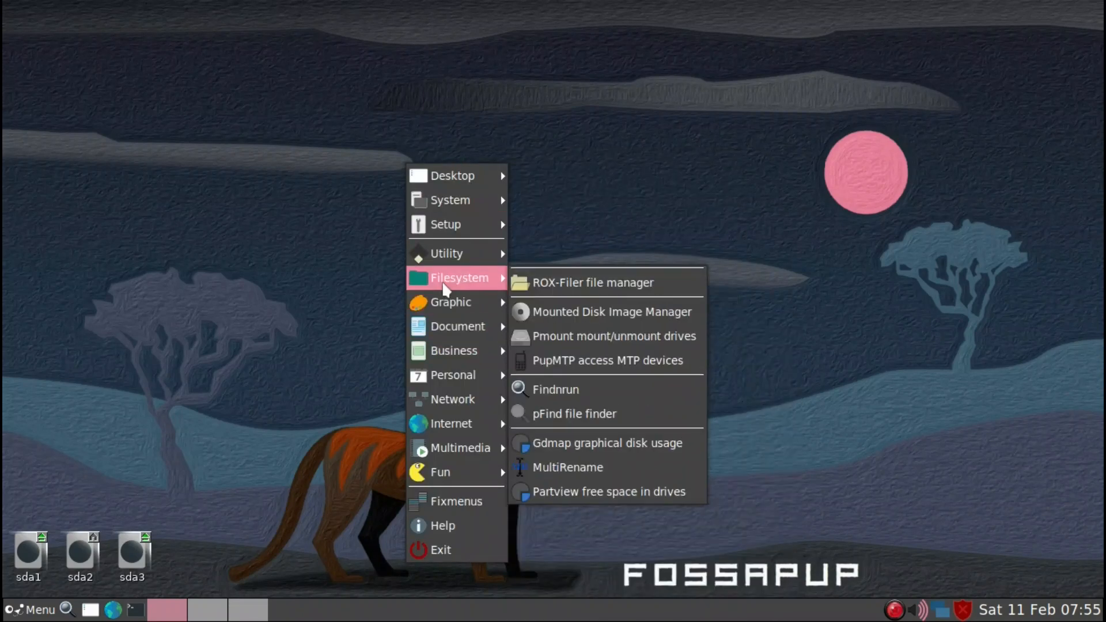
left_click(602, 284)
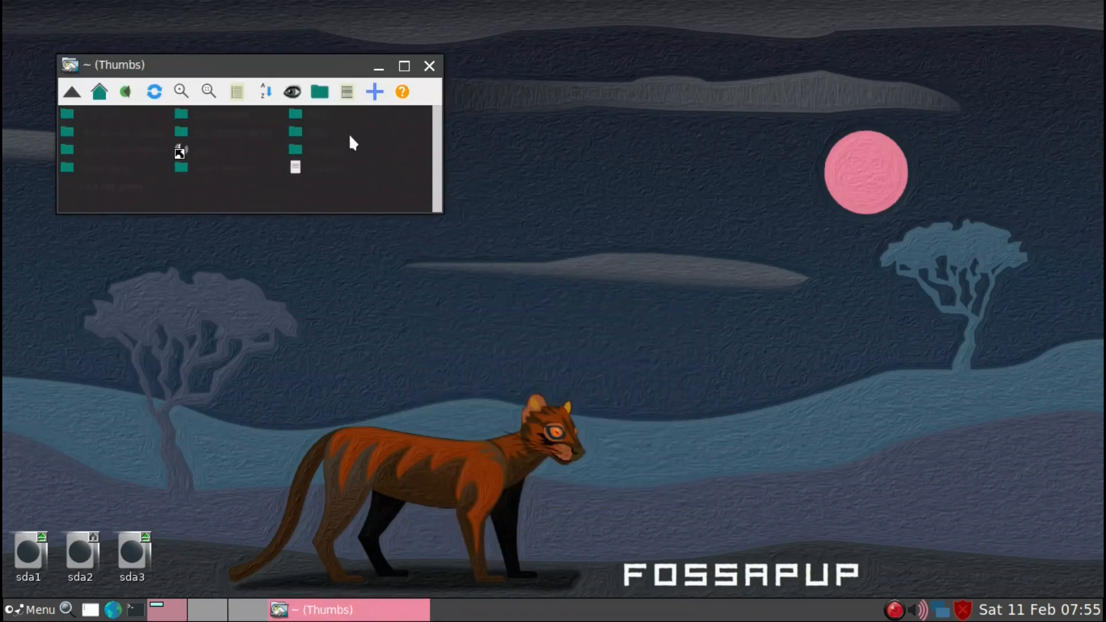
left_click_drag(303, 66, 576, 167)
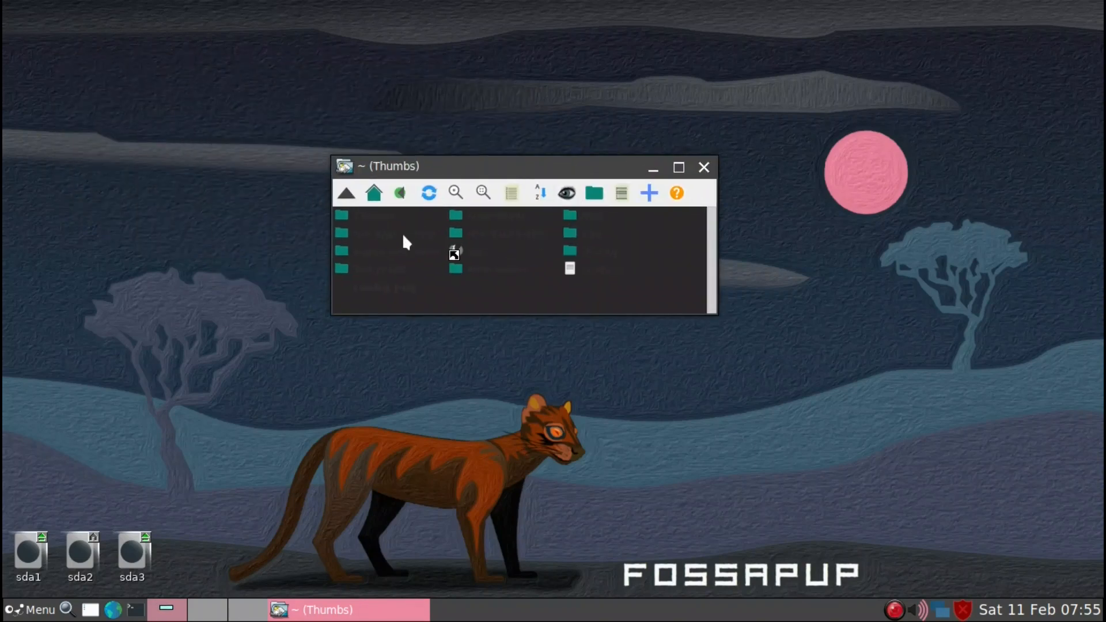
Open the file manager's options and enable colouring files based on their types
right_click(510, 292)
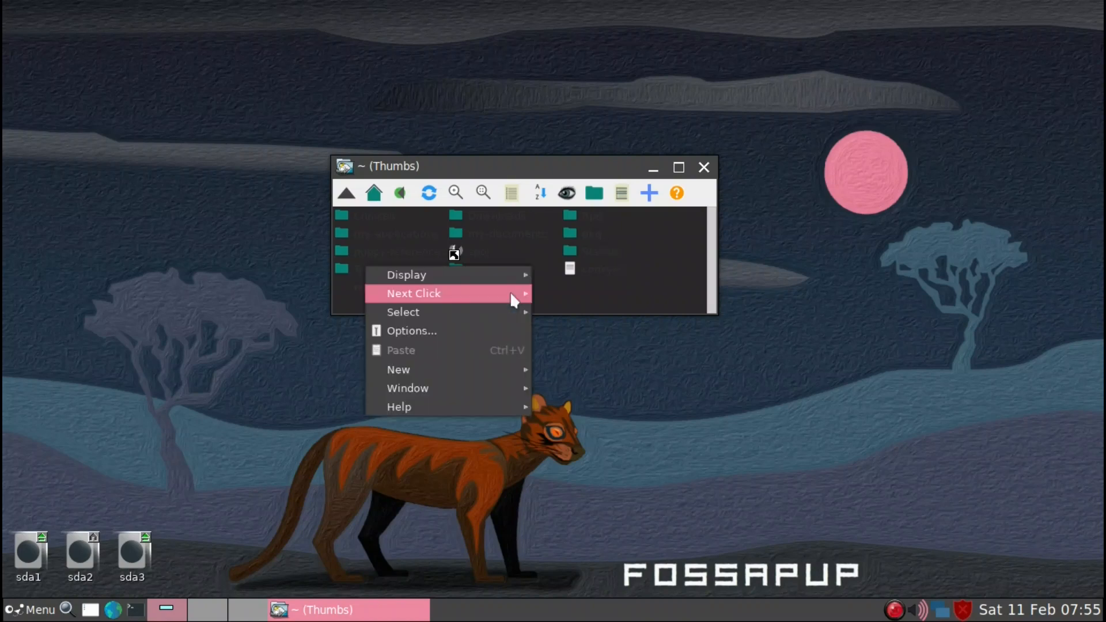
left_click(508, 330)
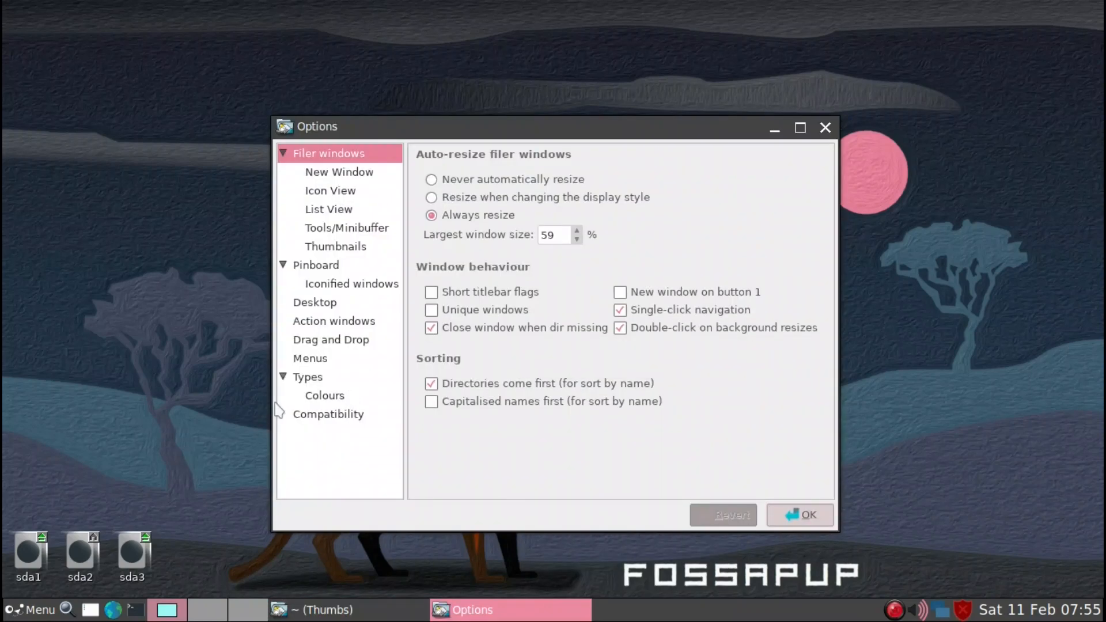
left_click(325, 396)
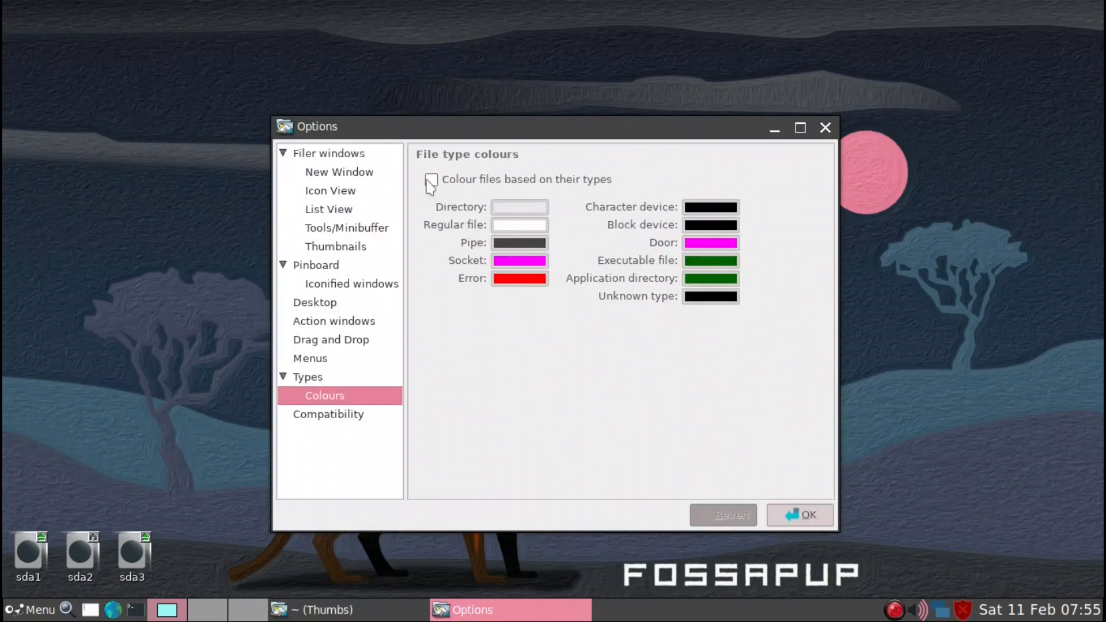
left_click(431, 181)
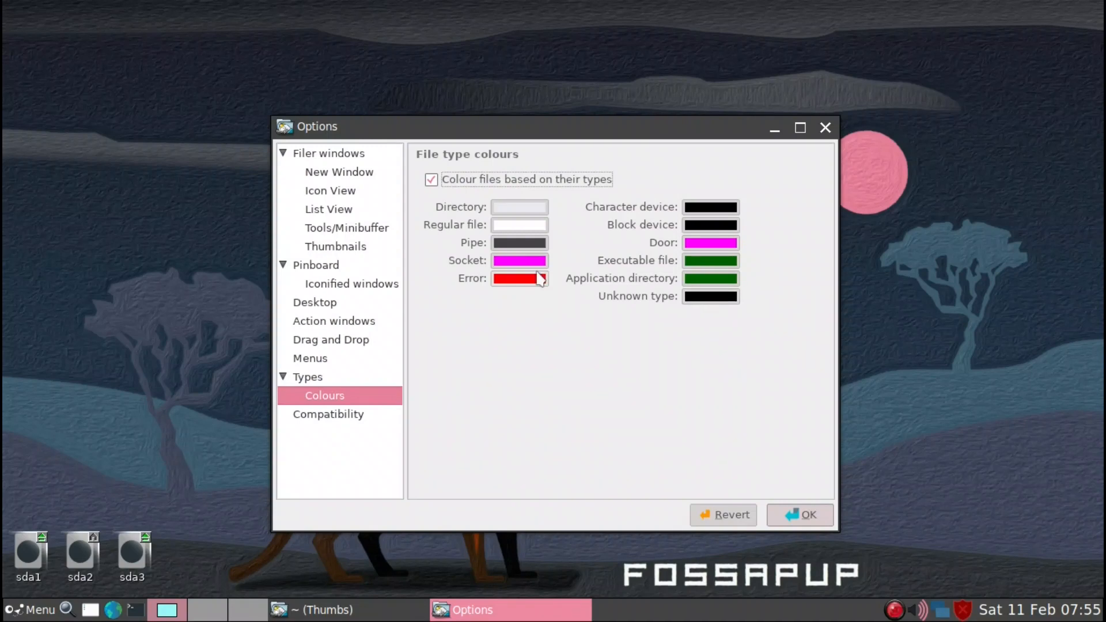
Accept #E8E8EE as the Directory colour and #FFFDFD as the Regular file colour, and move the Options and file manager windows apart
left_click(505, 213)
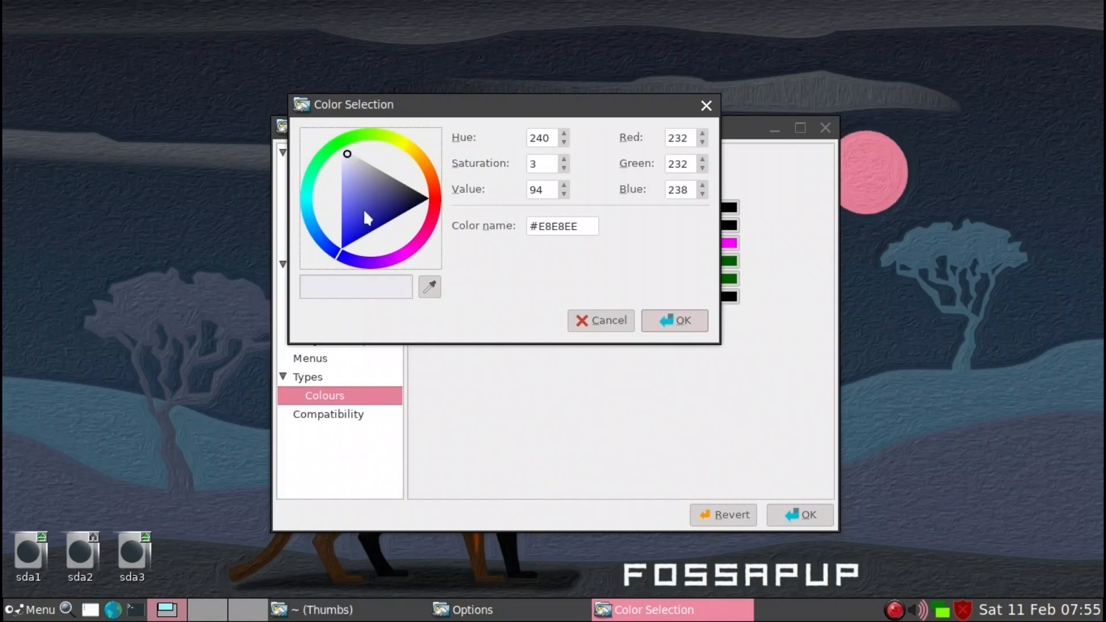
left_click(702, 320)
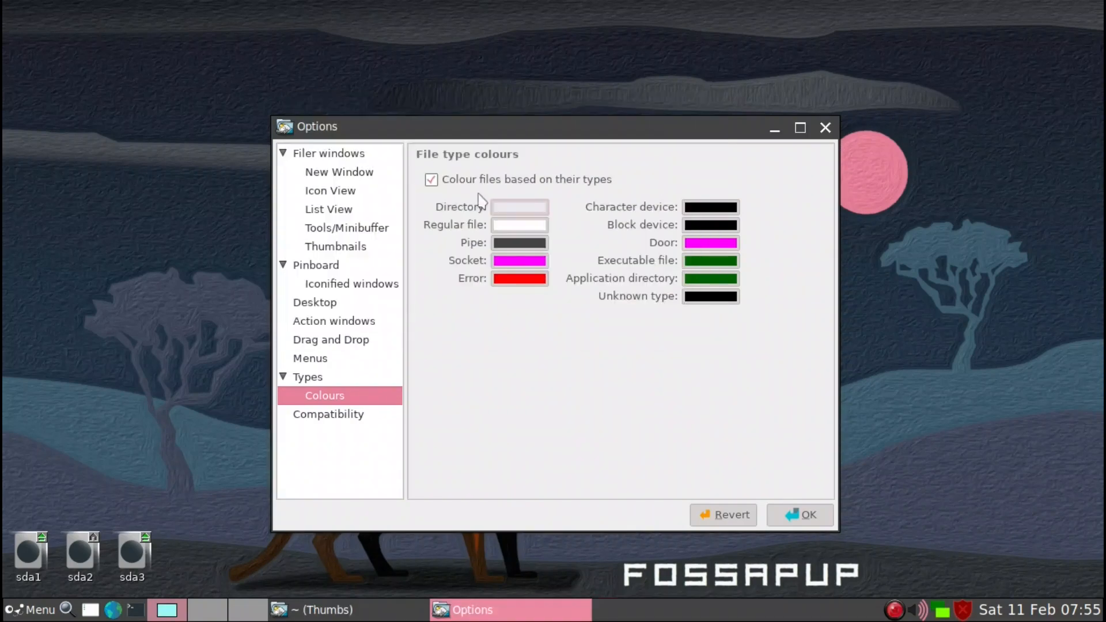
left_click(524, 224)
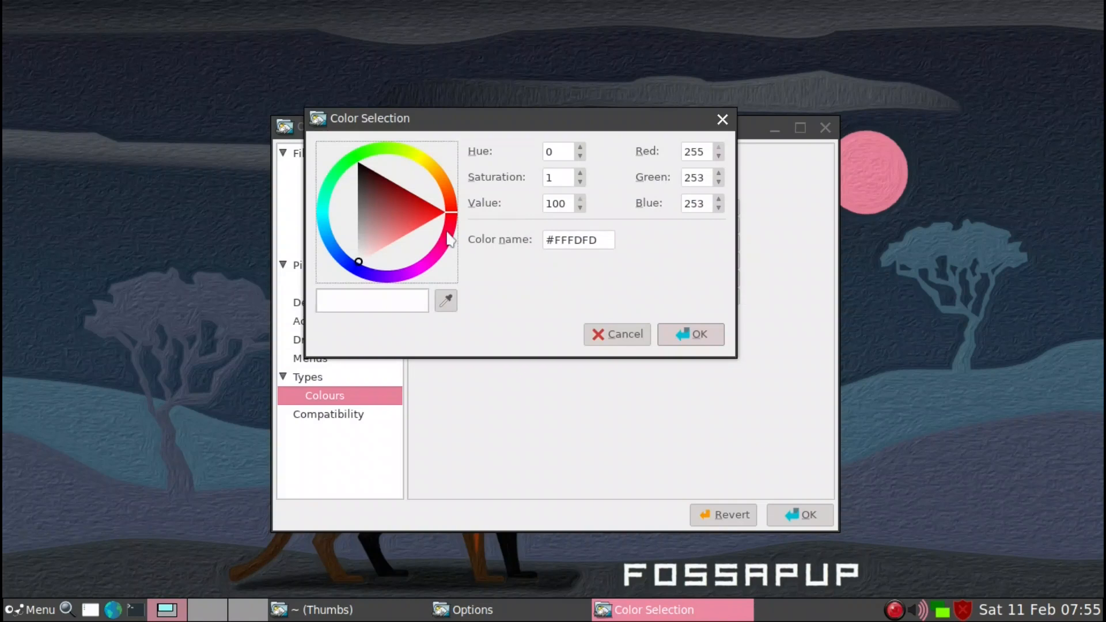
left_click(683, 334)
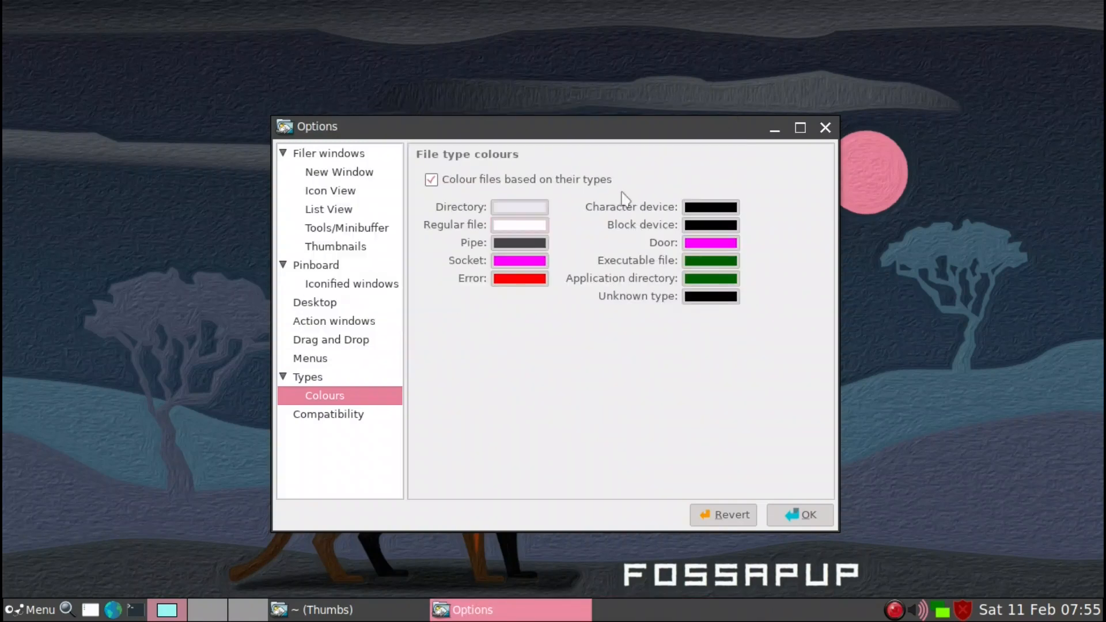
left_click_drag(585, 127, 776, 154)
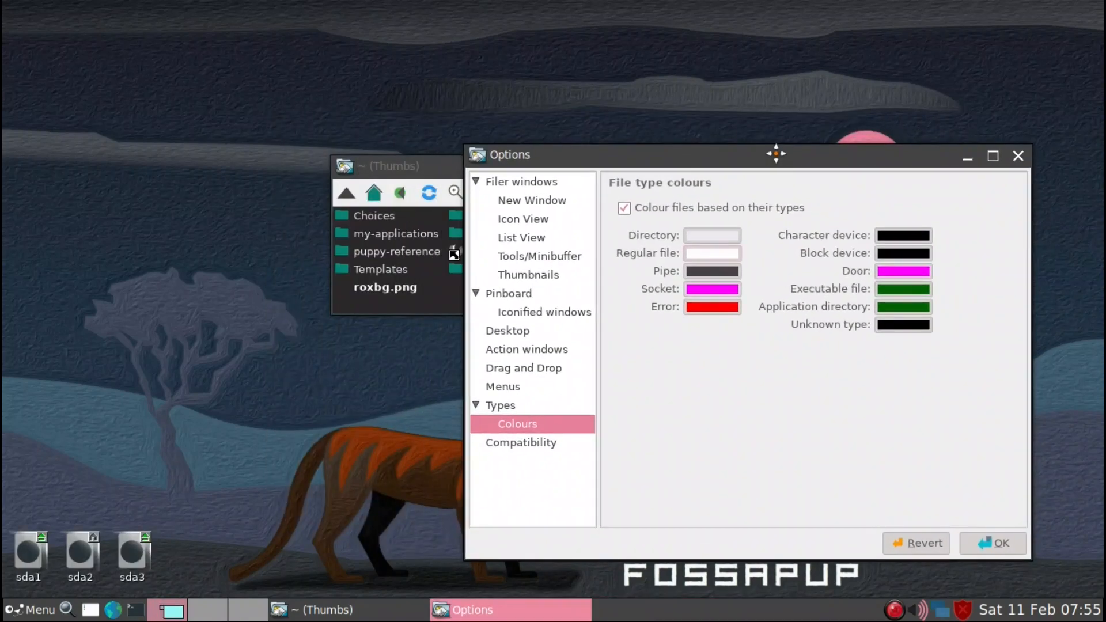
left_click_drag(437, 165, 224, 104)
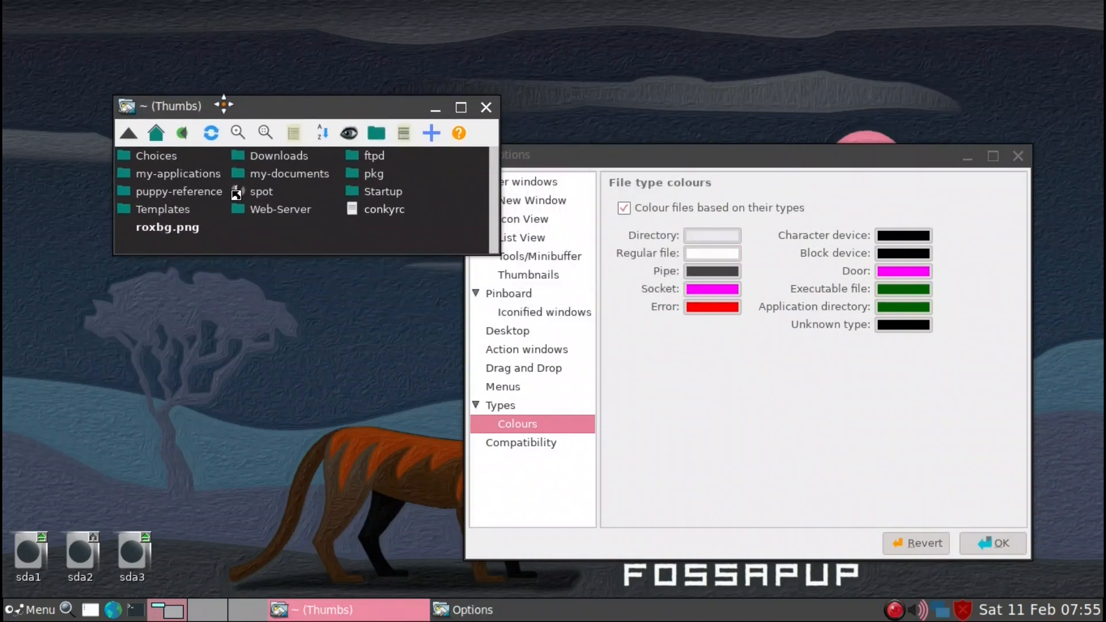